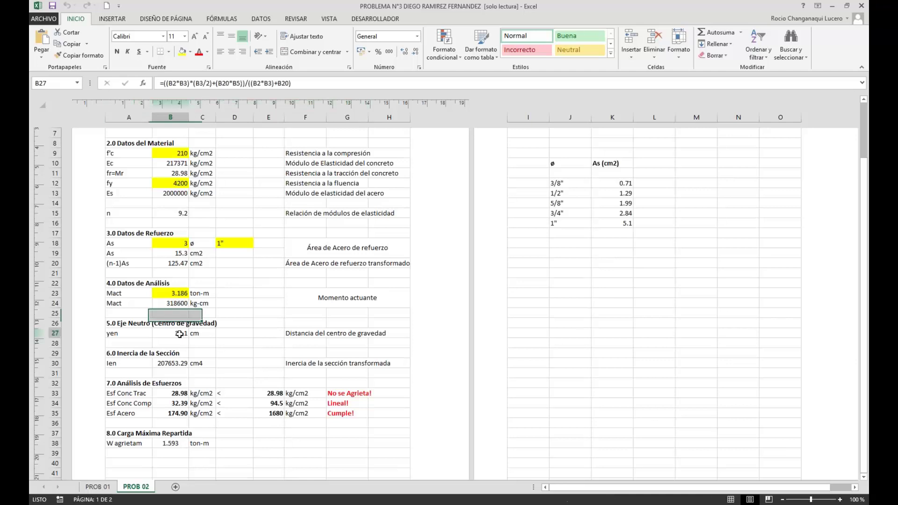
Review the transformed inertia formula and beam length in the PROB 02 worksheet, and switch to PowerPoint to read the Problema 03 statement
click(176, 363)
scroll(176, 338, up, 3)
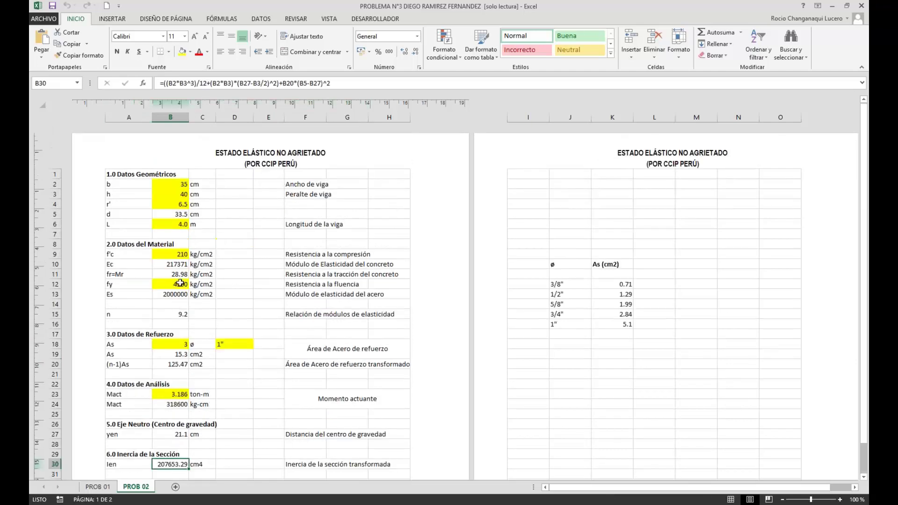
drag(124, 224, 306, 225)
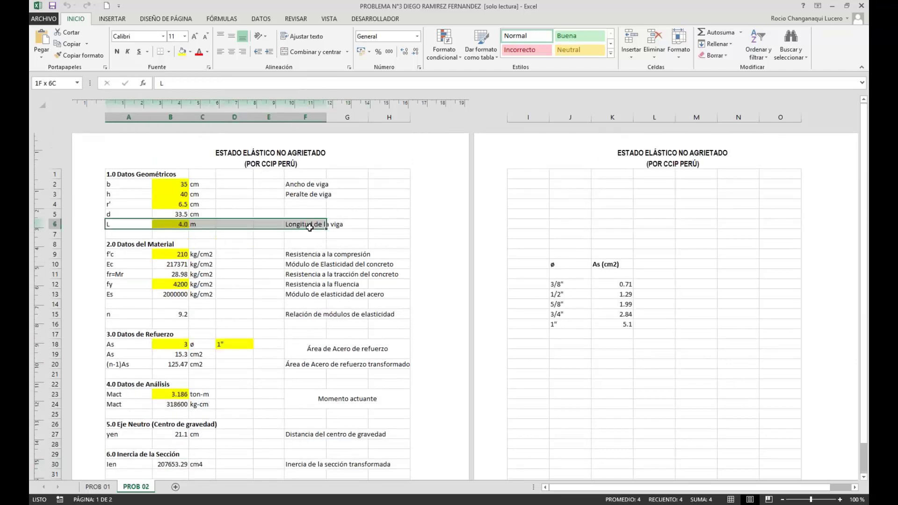
click(308, 225)
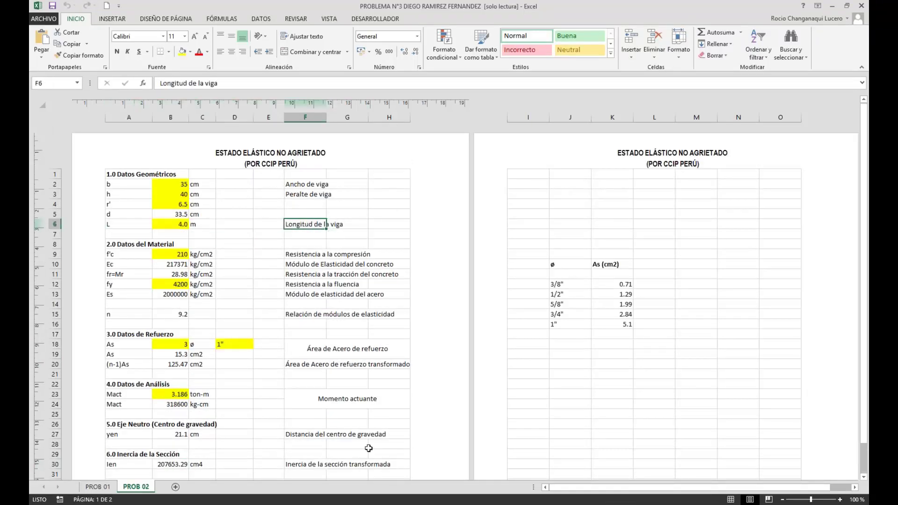
key(alt+Tab)
key(Page_Down)
key(Page_Down)
key(Page_Up)
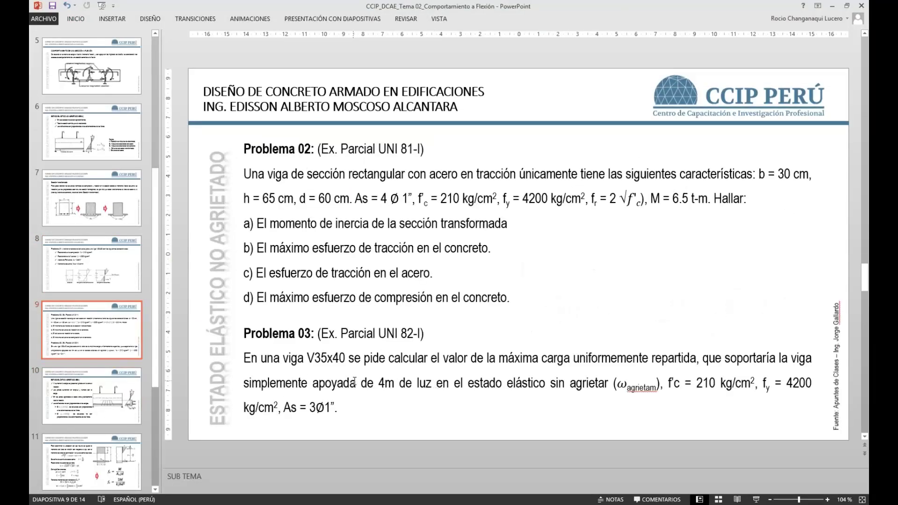
drag(322, 387, 643, 383)
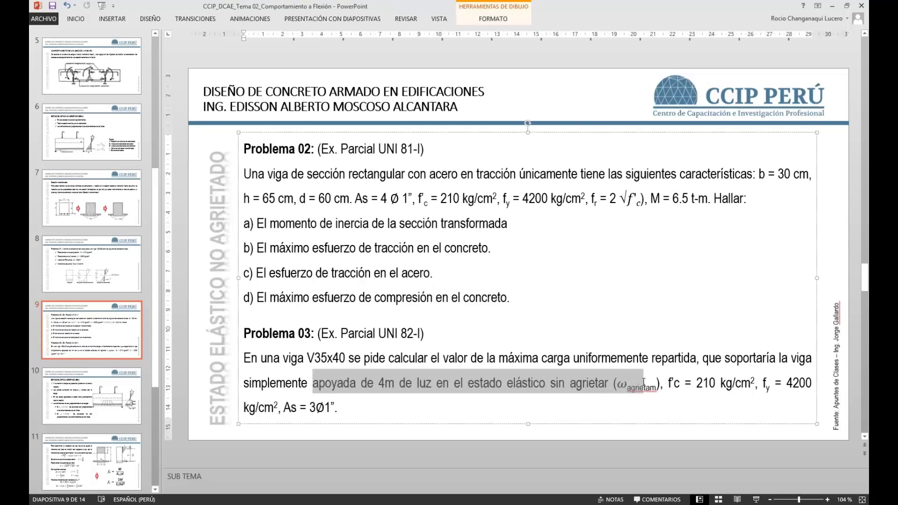
click(623, 382)
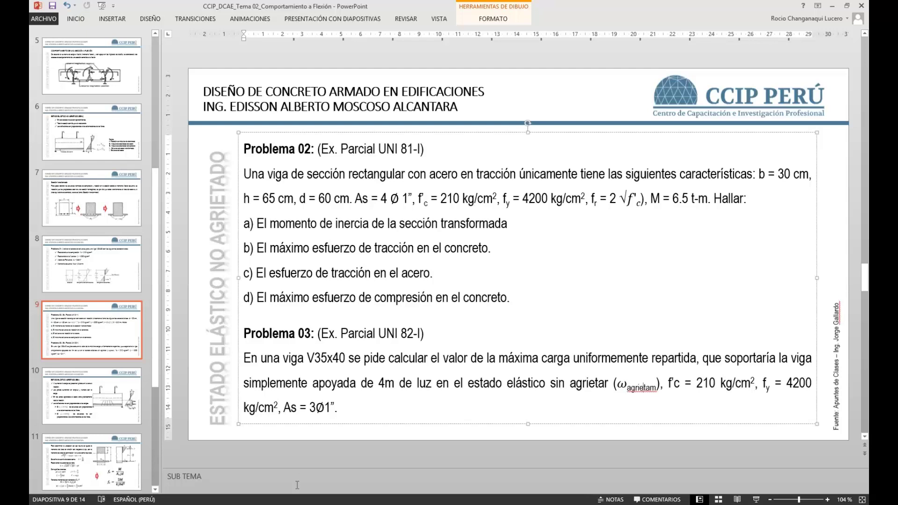
Switch to Paint and handwrite the title "Prob Propuesto" in black with the brush, underlining both words
key(alt+Tab)
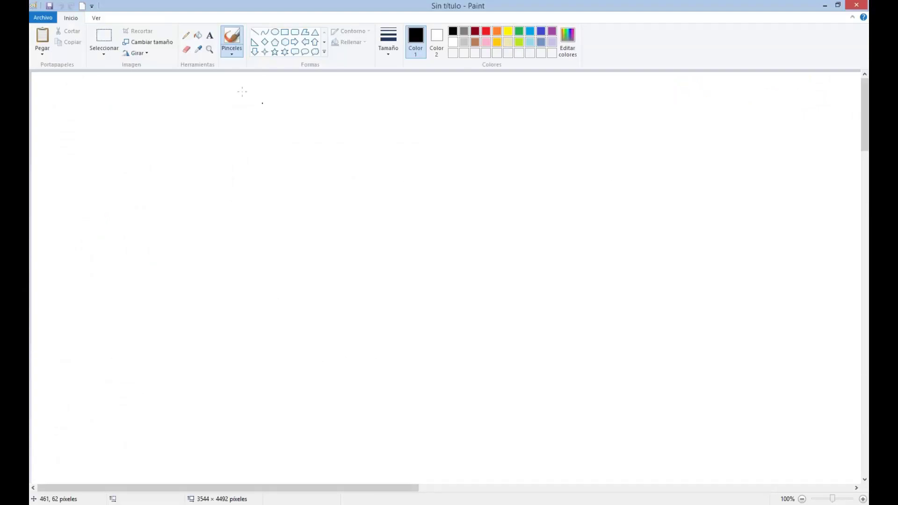
click(233, 52)
click(251, 69)
mouse_move(66, 90)
mouse_down()
mouse_move(104, 111)
mouse_move(127, 98)
mouse_move(129, 111)
mouse_move(154, 108)
mouse_move(154, 99)
mouse_move(165, 111)
mouse_move(211, 105)
mouse_up()
drag(153, 121, 211, 128)
drag(75, 121, 113, 134)
Sketch a simply supported beam in black under the title and add a green dimension line below it labelled 4 m
mouse_move(139, 189)
mouse_down()
mouse_move(147, 182)
mouse_move(151, 191)
mouse_move(146, 179)
mouse_move(278, 173)
mouse_move(269, 178)
mouse_move(282, 192)
mouse_up()
drag(140, 194, 150, 196)
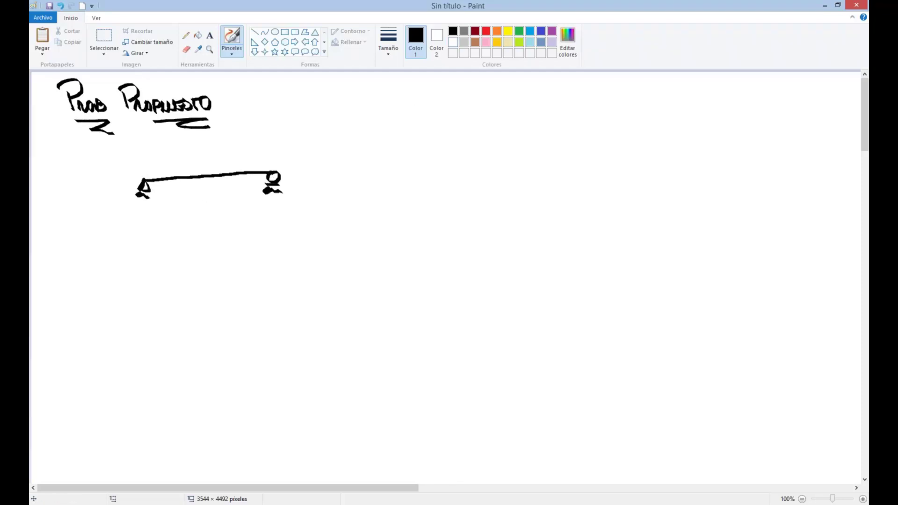
click(519, 31)
mouse_move(146, 207)
mouse_down()
mouse_move(154, 231)
mouse_move(178, 218)
mouse_move(287, 212)
mouse_move(279, 223)
mouse_up()
drag(153, 223, 145, 232)
mouse_move(209, 205)
mouse_down()
mouse_move(202, 197)
mouse_move(231, 208)
mouse_up()
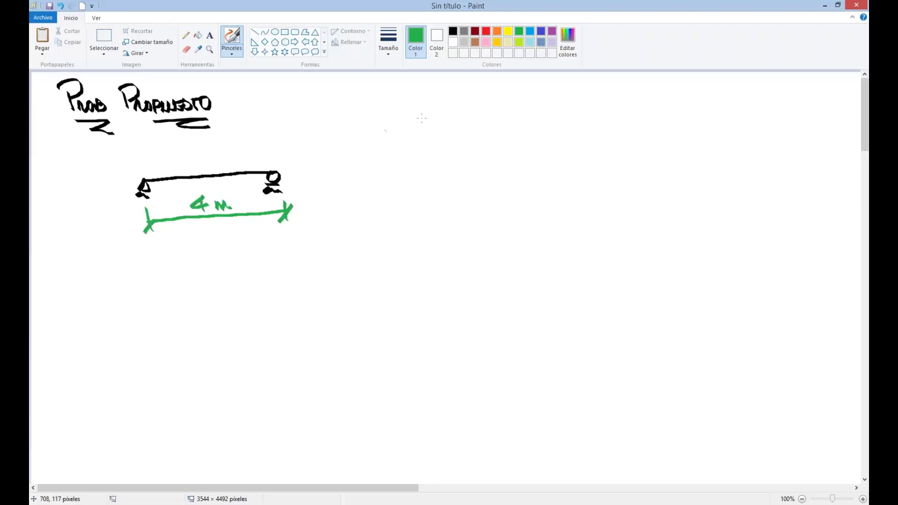
Draw a dark red uniformly distributed load along the top of the beam and label it W
click(475, 31)
mouse_move(142, 180)
mouse_down()
mouse_move(143, 166)
mouse_move(277, 158)
mouse_move(278, 170)
mouse_move(151, 179)
mouse_move(160, 178)
mouse_up()
mouse_move(170, 168)
mouse_down()
mouse_move(168, 178)
mouse_move(179, 178)
mouse_up()
mouse_move(190, 166)
mouse_down()
mouse_move(188, 176)
mouse_move(200, 176)
mouse_up()
drag(215, 164, 223, 174)
drag(233, 162, 239, 172)
drag(249, 161, 256, 170)
drag(266, 160, 264, 170)
drag(273, 160, 273, 170)
mouse_move(225, 140)
mouse_down()
mouse_move(234, 145)
mouse_move(239, 136)
mouse_up()
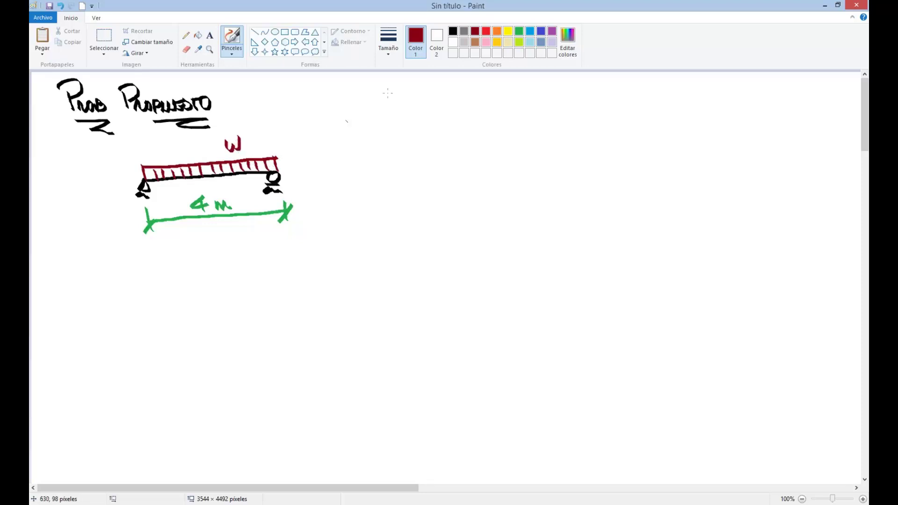
Project red dashed lines down from both supports and draw the parabolic bending moment diagram between them
click(486, 31)
drag(150, 232, 159, 333)
drag(287, 220, 298, 332)
drag(155, 293, 294, 279)
mouse_move(159, 295)
mouse_down()
mouse_move(221, 319)
mouse_move(258, 312)
mouse_move(293, 281)
mouse_up()
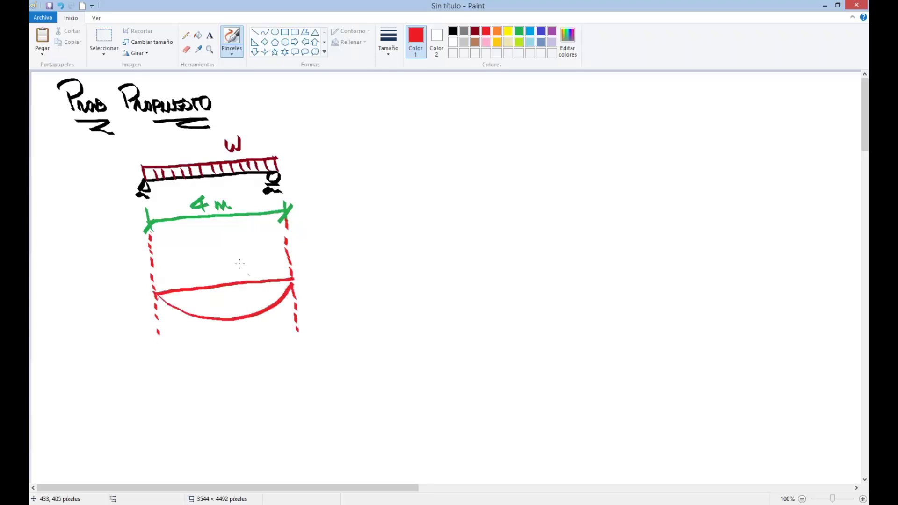
Add a red dashed midspan line, write Mmax = wl²/8 below the diagram and mark the maximum moment point with a dot
mouse_move(208, 179)
mouse_down()
mouse_move(233, 322)
mouse_move(214, 357)
mouse_move(222, 337)
mouse_move(231, 364)
mouse_move(251, 369)
mouse_move(288, 349)
mouse_move(312, 359)
mouse_move(311, 333)
mouse_up()
drag(314, 335, 328, 345)
mouse_move(295, 369)
mouse_down()
mouse_move(325, 367)
mouse_move(310, 389)
mouse_move(321, 380)
mouse_up()
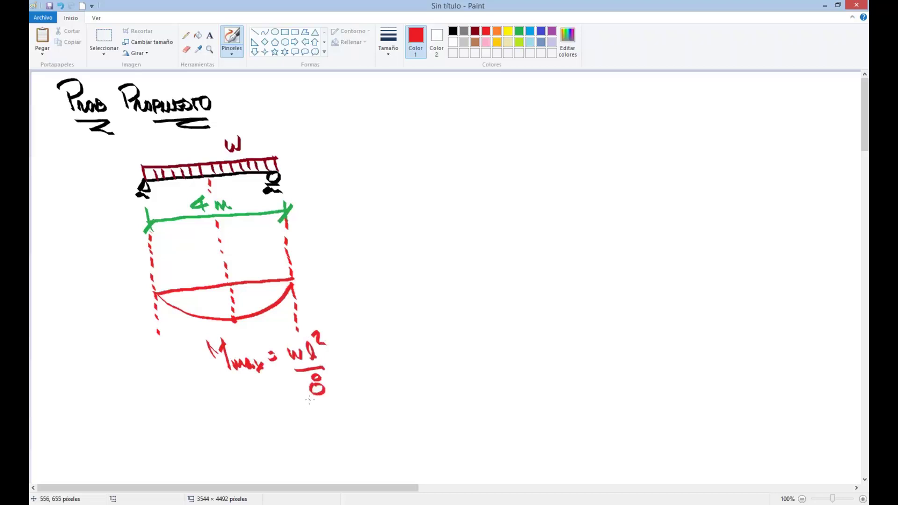
click(235, 321)
Circle the beam's midspan in orange with an arrow leading away, and sketch there in black the deflected beam segment with cut ends
click(497, 31)
mouse_move(217, 171)
mouse_down()
mouse_move(206, 174)
mouse_move(398, 208)
mouse_up()
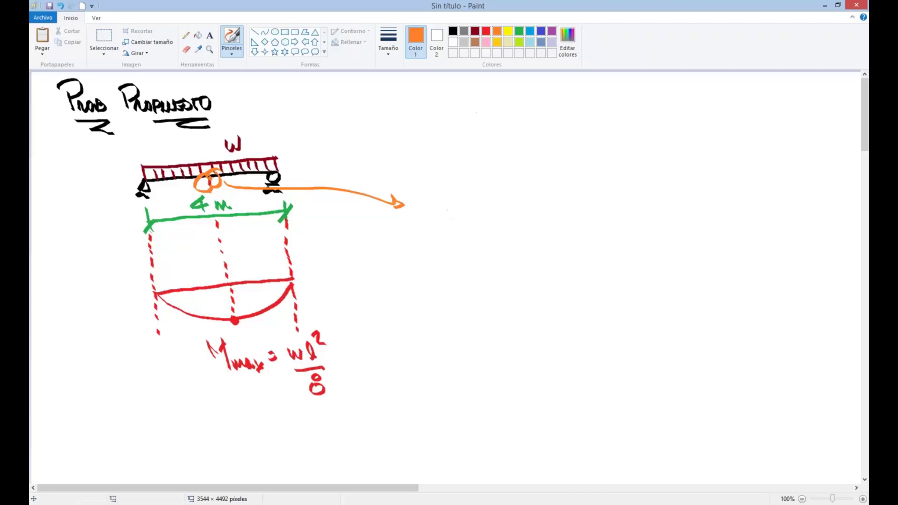
click(453, 32)
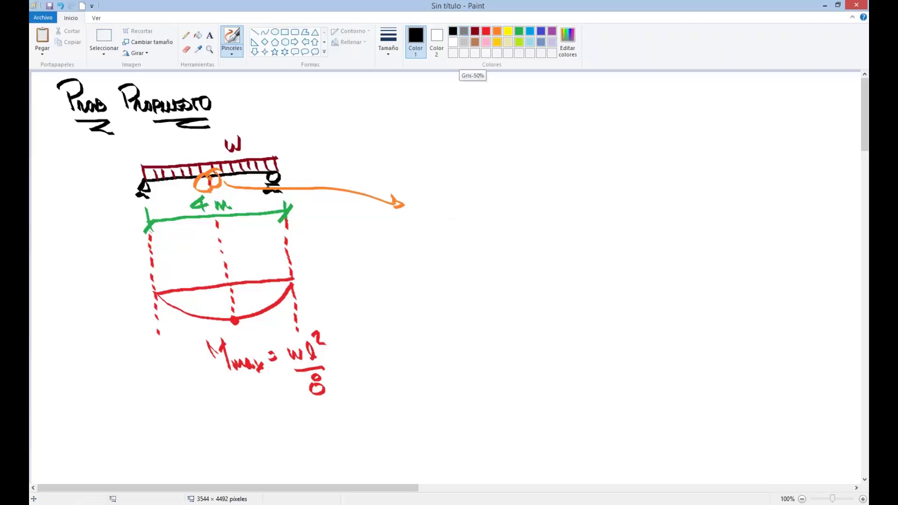
mouse_move(437, 214)
mouse_down()
mouse_move(510, 232)
mouse_move(581, 204)
mouse_up()
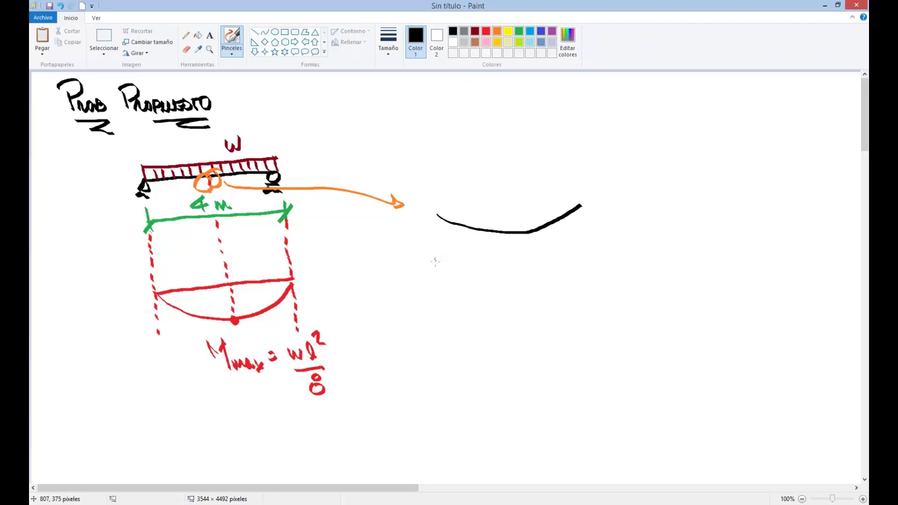
mouse_move(438, 261)
mouse_down()
mouse_move(515, 267)
mouse_move(597, 225)
mouse_up()
drag(575, 187, 595, 237)
drag(442, 204, 432, 273)
Draw the reinforcing bar as a blue curve just above the lower edge of the deflected segment, undoing unsatisfactory strokes
click(541, 32)
drag(441, 252, 477, 254)
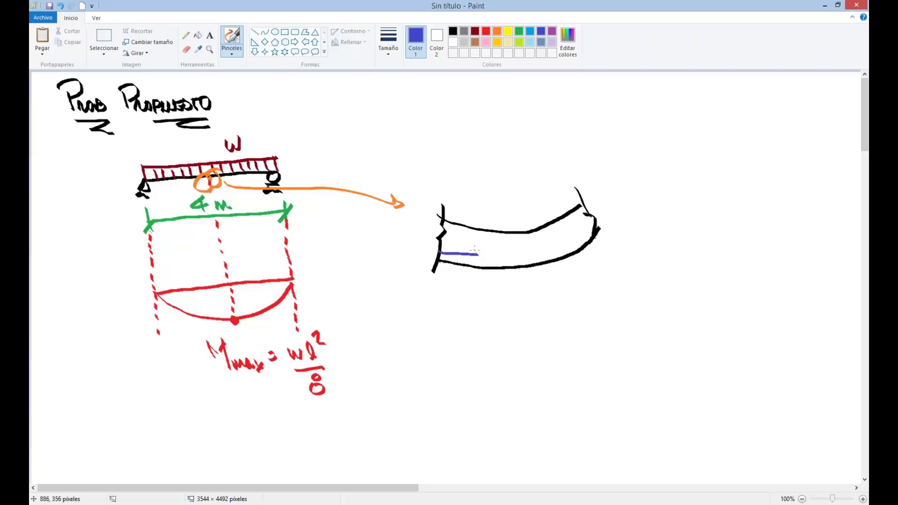
key(ctrl+z)
mouse_move(442, 252)
mouse_down()
mouse_move(556, 253)
mouse_move(599, 228)
mouse_up()
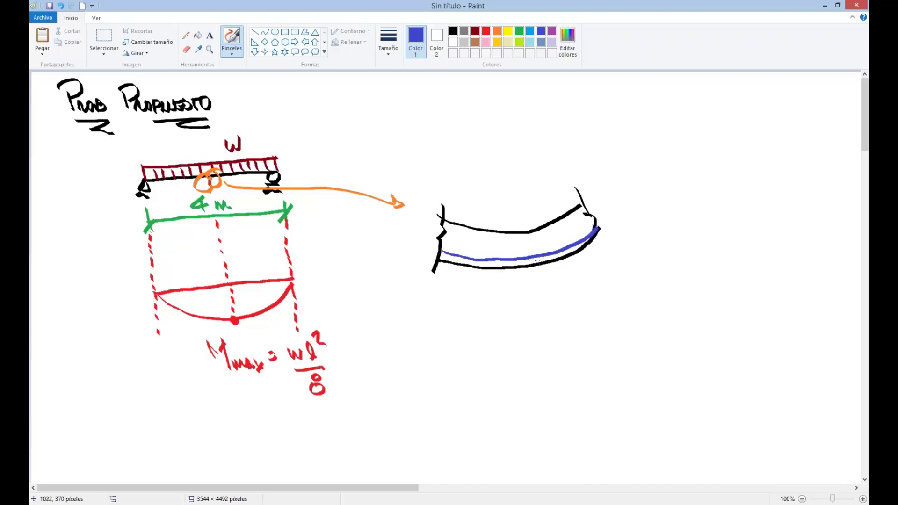
key(ctrl+z)
key(ctrl+z)
mouse_move(444, 248)
mouse_down()
mouse_move(499, 259)
mouse_move(561, 250)
mouse_move(592, 223)
mouse_up()
key(ctrl+z)
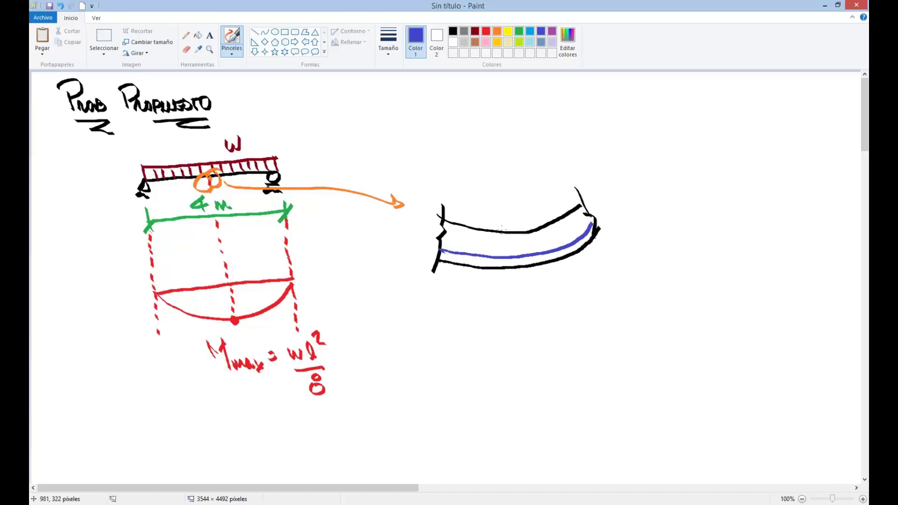
Annotate in orange: label the bar "acero", mark C above and T below the segment, and draw a cloud around Mmax
click(497, 31)
mouse_move(586, 241)
mouse_down()
mouse_move(607, 277)
mouse_move(585, 242)
mouse_move(624, 264)
mouse_move(654, 247)
mouse_up()
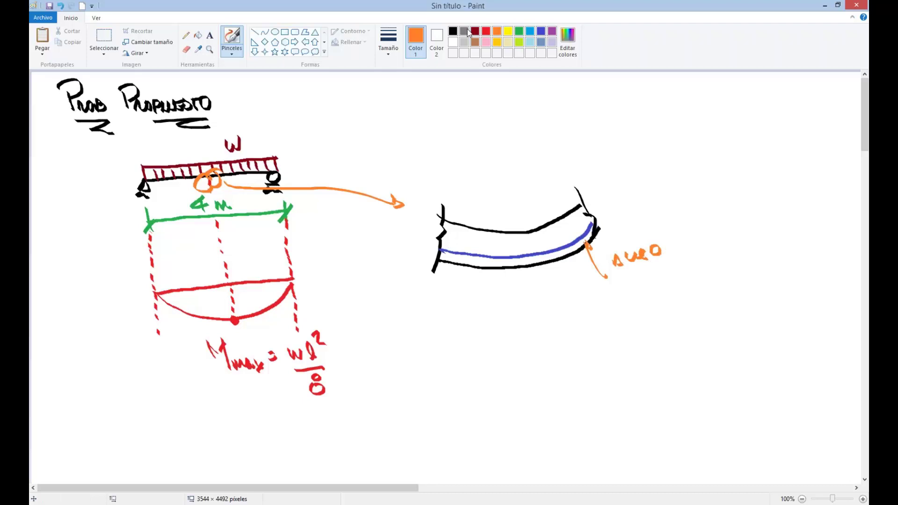
mouse_move(520, 276)
mouse_down()
mouse_move(521, 287)
mouse_move(527, 276)
mouse_up()
drag(523, 217, 524, 225)
mouse_move(250, 347)
mouse_down()
mouse_move(235, 345)
mouse_move(255, 391)
mouse_move(273, 354)
mouse_move(208, 356)
mouse_up()
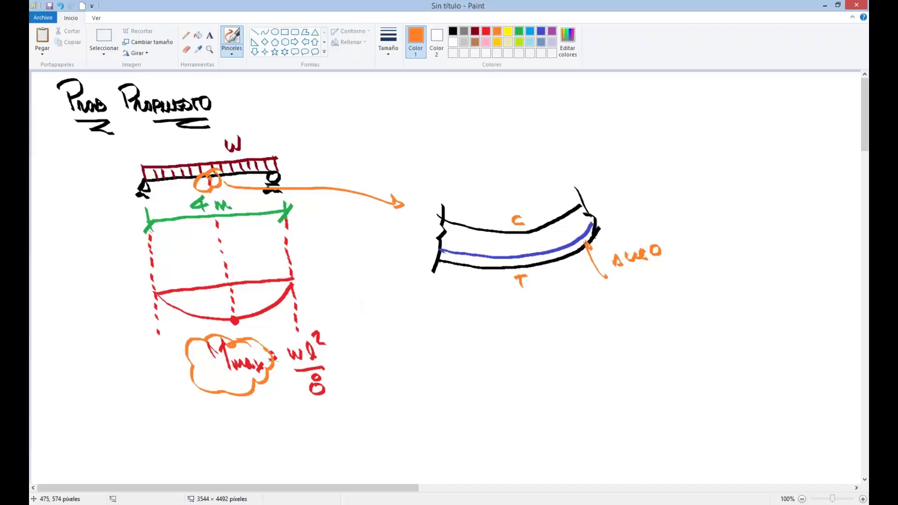
click(453, 31)
Switch to Excel and examine the PROB 02 input data, stress analysis and maximum load against the Problema 03 statement on the slide
key(alt+Tab)
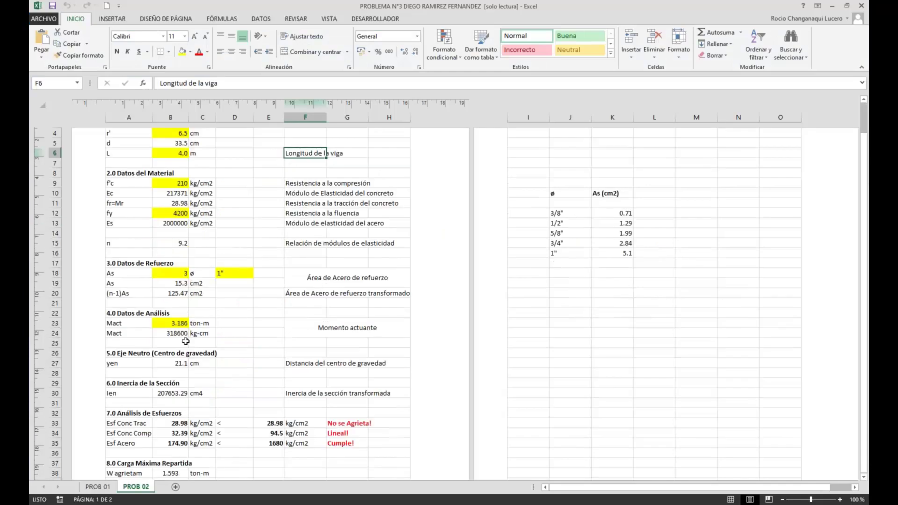
scroll(179, 323, up, 2)
scroll(183, 309, down, 6)
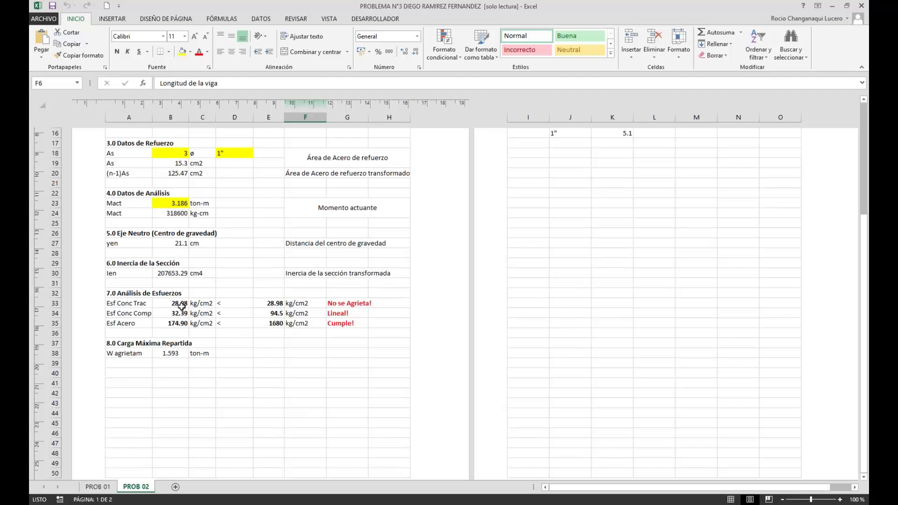
scroll(180, 307, up, 4)
key(alt+Tab)
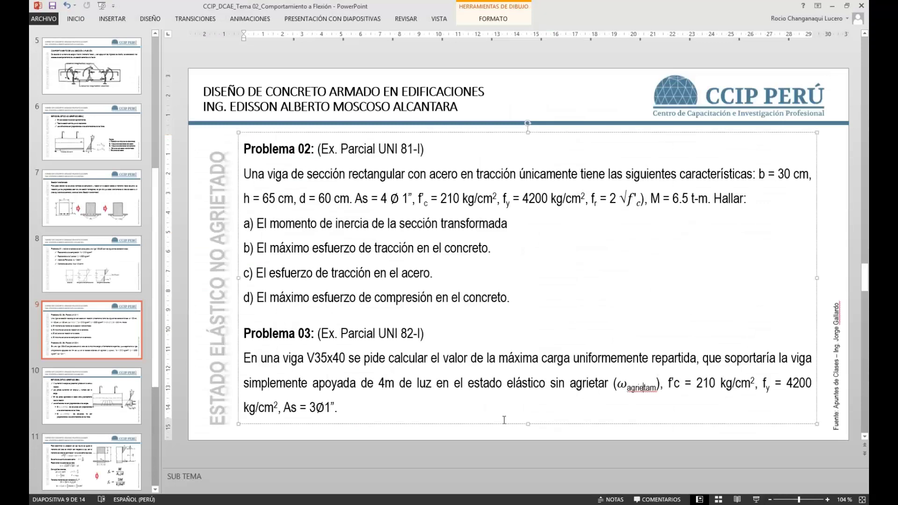
click(504, 435)
key(alt+Tab)
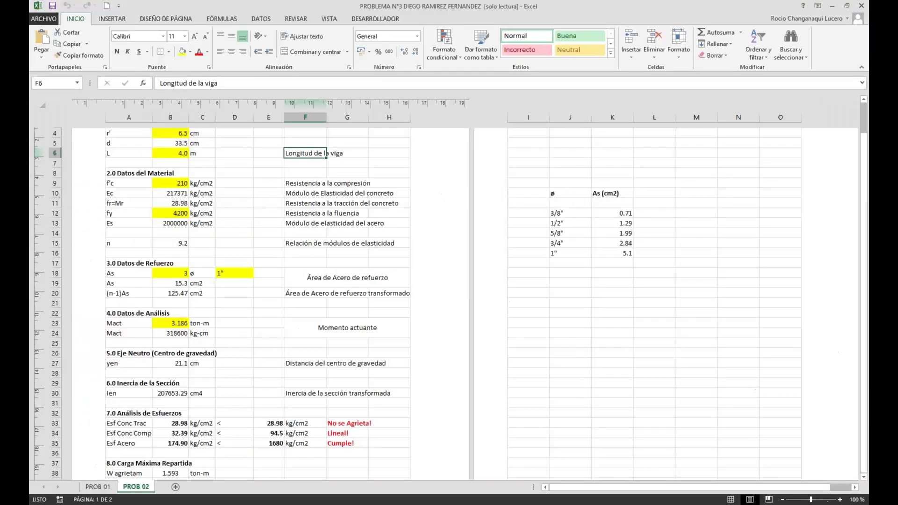
scroll(311, 383, down, 1)
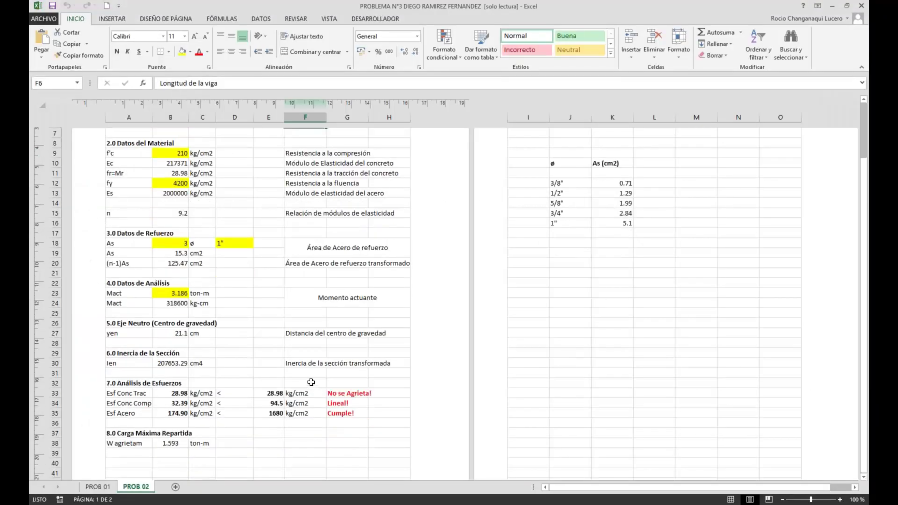
scroll(179, 294, up, 3)
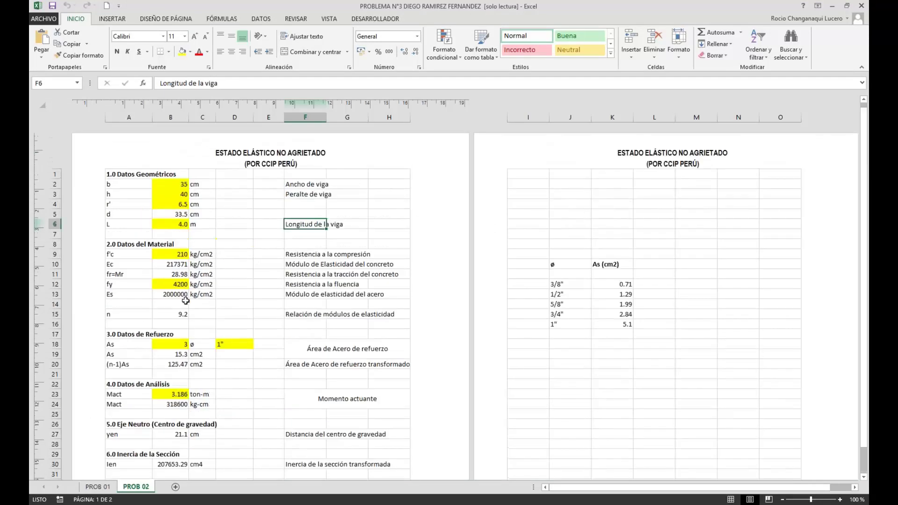
scroll(192, 328, down, 3)
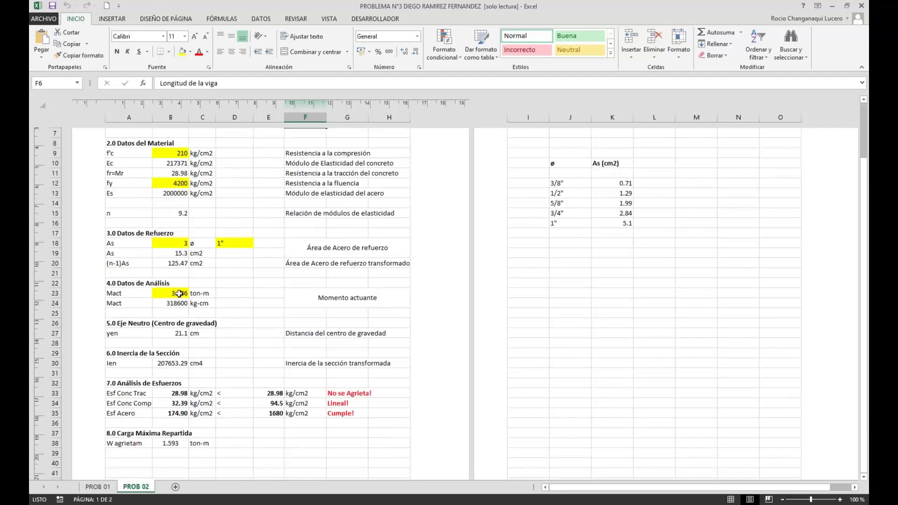
Set the acting moment Mact to 2 ton-m and inspect the resulting concrete tension, concrete compression and steel stresses
click(179, 293)
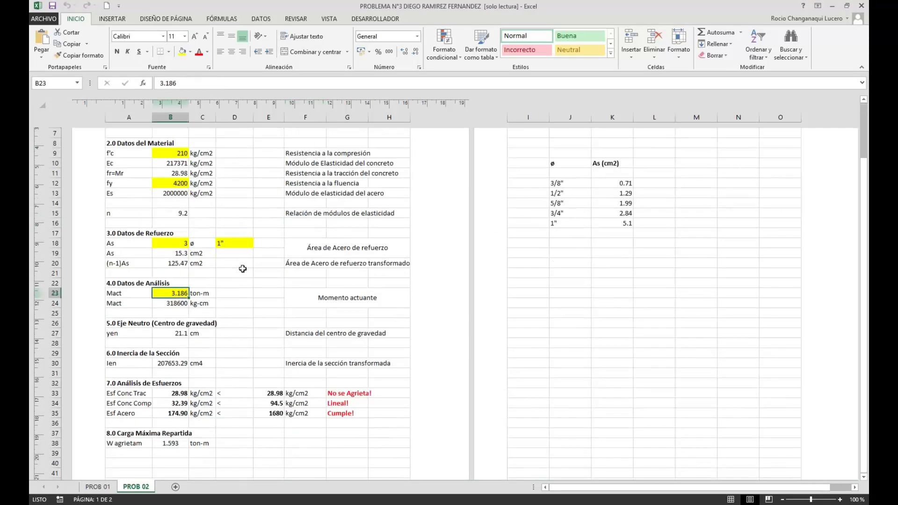
text(2)
key(Return)
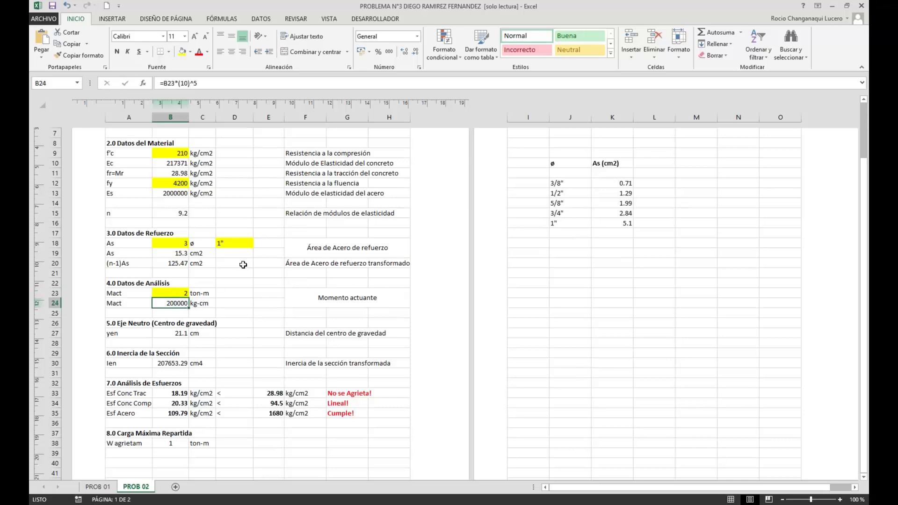
click(184, 394)
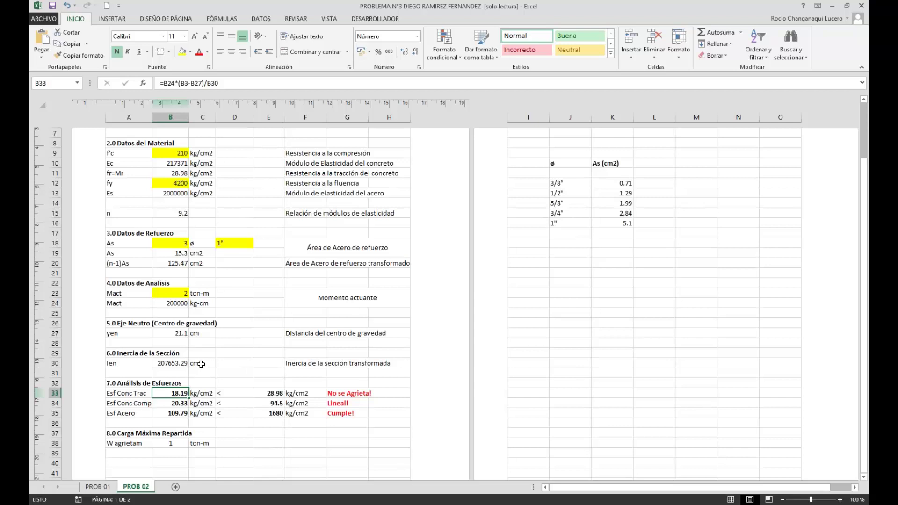
click(174, 403)
click(174, 413)
drag(174, 403, 174, 408)
click(175, 394)
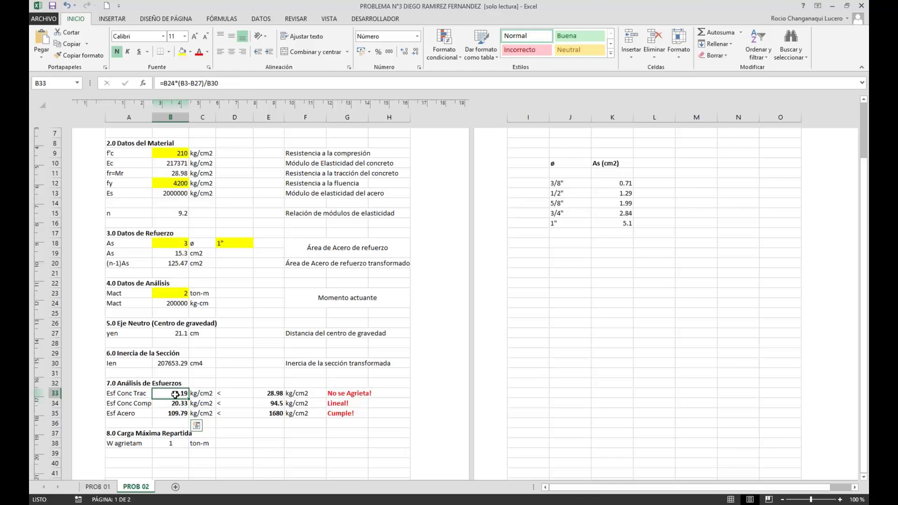
Try an acting moment Mact of 10 ton-m in the analysis data, and undo the change
click(181, 293)
text(10)
key(Return)
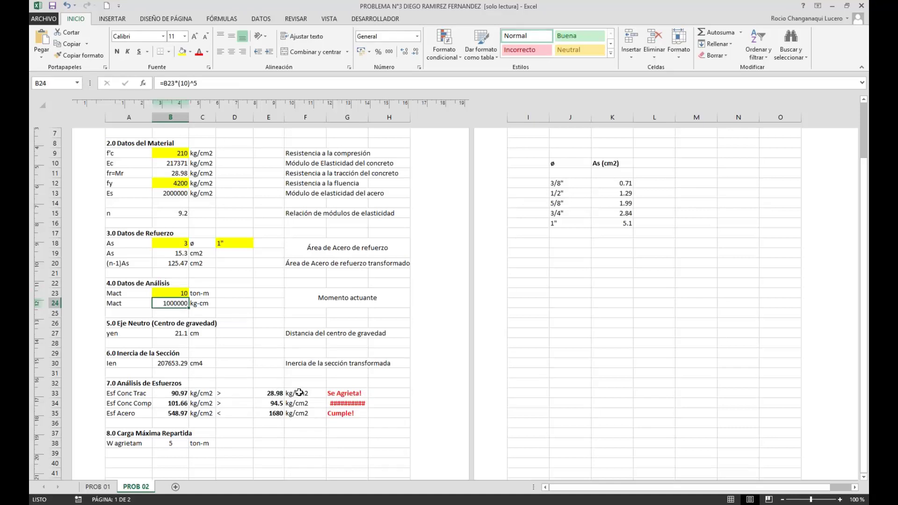
key(ctrl+z)
Look over the worksheet's input data, check the problem statement in PowerPoint again and return to the Paint sketch
scroll(206, 257, up, 4)
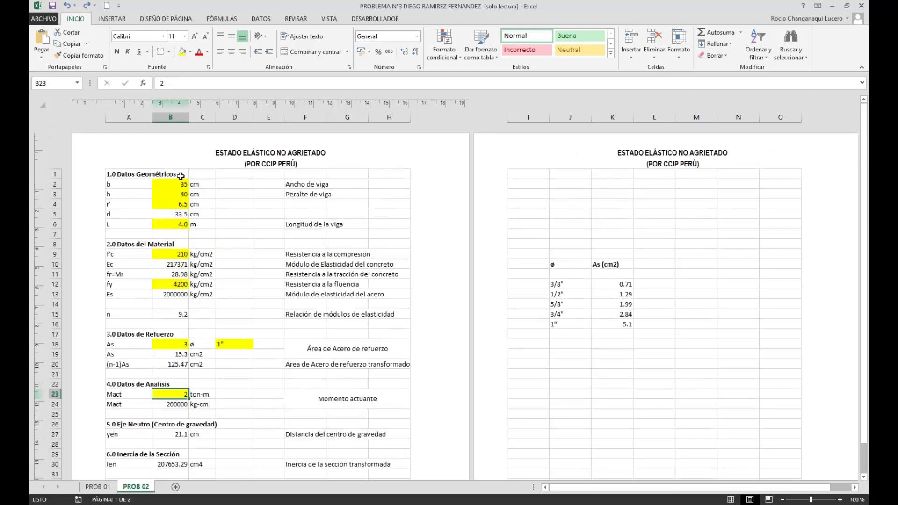
scroll(207, 257, down, 2)
scroll(197, 211, up, 2)
key(alt+Tab)
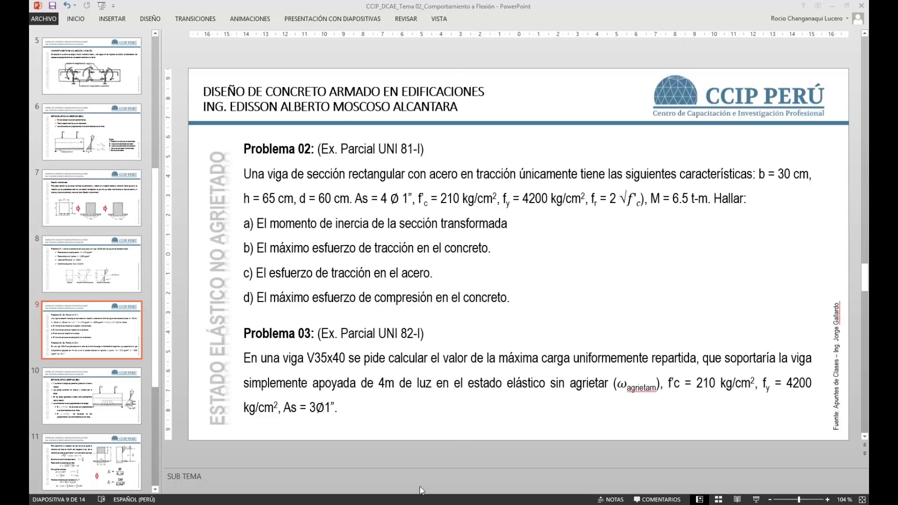
key(alt+Tab)
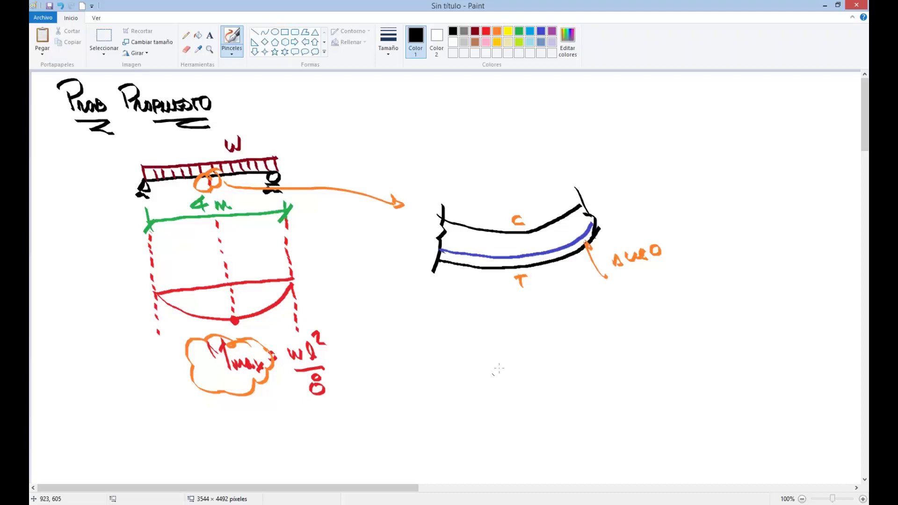
Draw a double-lined U-shaped stirrup in black below the bent beam detail
mouse_move(494, 327)
mouse_down()
mouse_move(506, 400)
mouse_move(589, 398)
mouse_up()
drag(580, 323, 596, 398)
mouse_move(503, 327)
mouse_down()
mouse_move(517, 388)
mouse_move(588, 384)
mouse_up()
drag(572, 330, 588, 385)
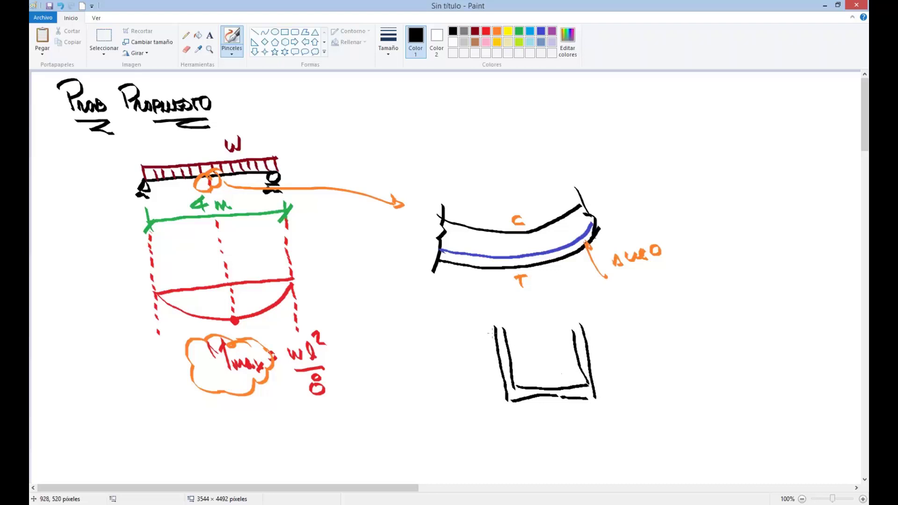
Draw the concrete section outline around the stirrup, with a break line across its top and hatching inside the stirrup
mouse_move(480, 327)
mouse_down()
mouse_move(500, 412)
mouse_move(613, 411)
mouse_up()
drag(596, 323, 613, 408)
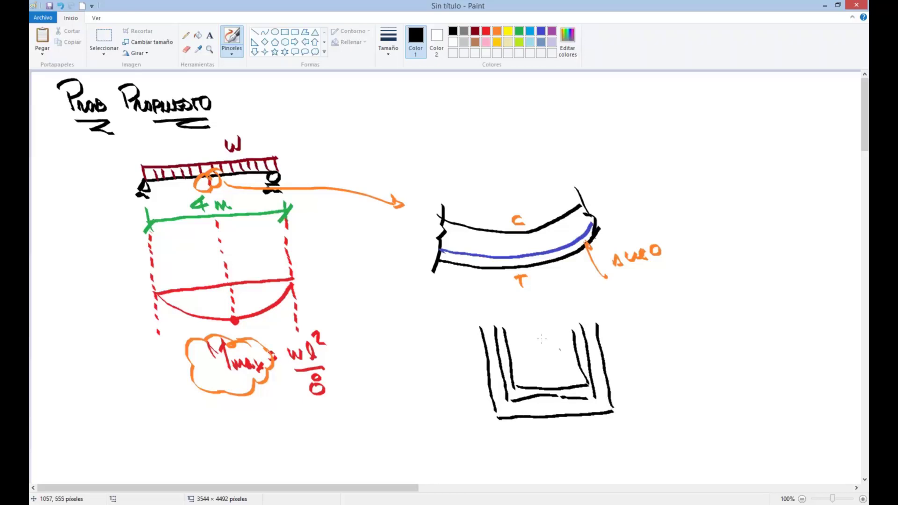
mouse_move(499, 332)
mouse_down()
mouse_move(513, 392)
mouse_move(579, 392)
mouse_move(590, 390)
mouse_move(592, 373)
mouse_move(579, 325)
mouse_up()
mouse_move(471, 328)
mouse_down()
mouse_move(532, 325)
mouse_move(531, 313)
mouse_move(538, 331)
mouse_move(544, 321)
mouse_move(610, 320)
mouse_up()
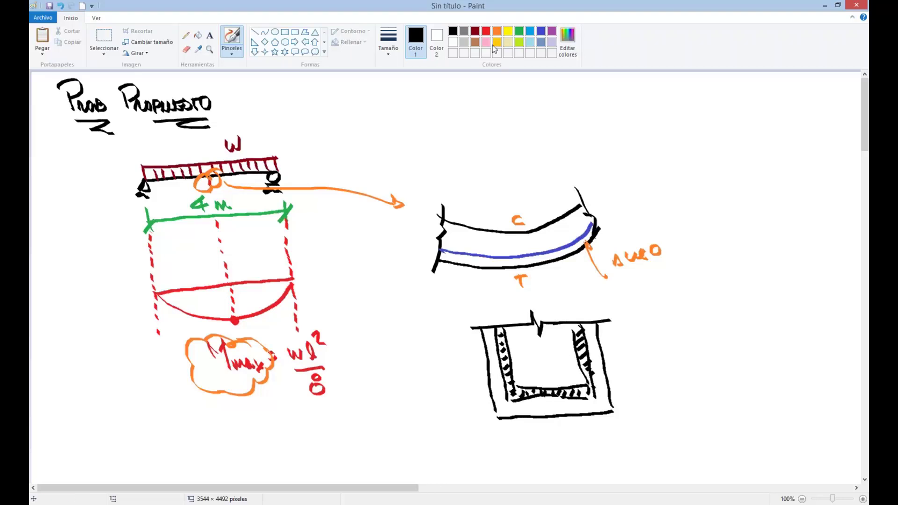
Mark in orange beside the section a 4 cm dimension for the cover and a 1 cm dimension for the stirrup
click(497, 32)
drag(637, 414, 663, 408)
mouse_move(633, 397)
mouse_down()
mouse_move(654, 394)
mouse_move(646, 426)
mouse_move(650, 412)
mouse_up()
mouse_move(652, 387)
mouse_down()
mouse_move(640, 403)
mouse_move(699, 405)
mouse_up()
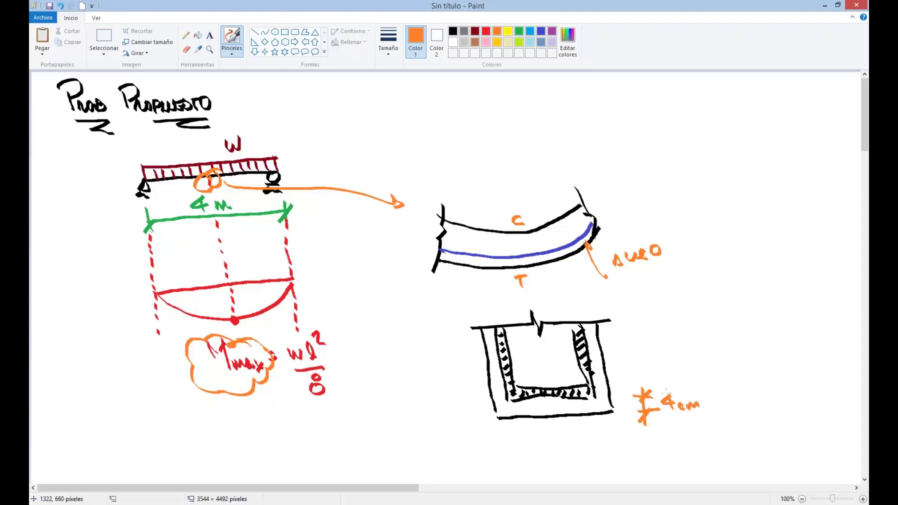
drag(645, 410, 643, 377)
mouse_move(650, 383)
mouse_down()
mouse_move(649, 404)
mouse_move(632, 388)
mouse_up()
mouse_move(670, 378)
mouse_down()
mouse_move(669, 388)
mouse_move(702, 388)
mouse_up()
Draw three dark red bars inside the stirrup and mark 1 cm in orange to the bar centres with a dashed line
click(475, 32)
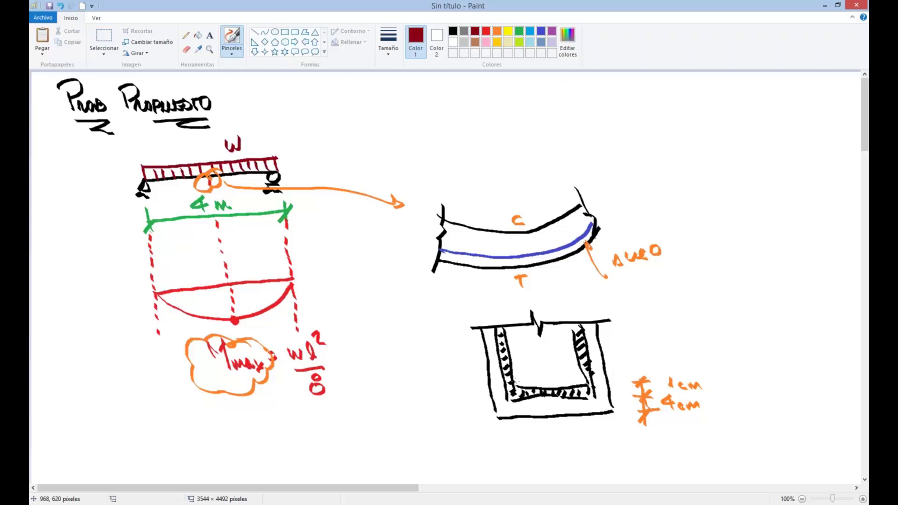
mouse_move(516, 384)
mouse_down()
mouse_move(548, 385)
mouse_move(584, 367)
mouse_move(569, 377)
mouse_up()
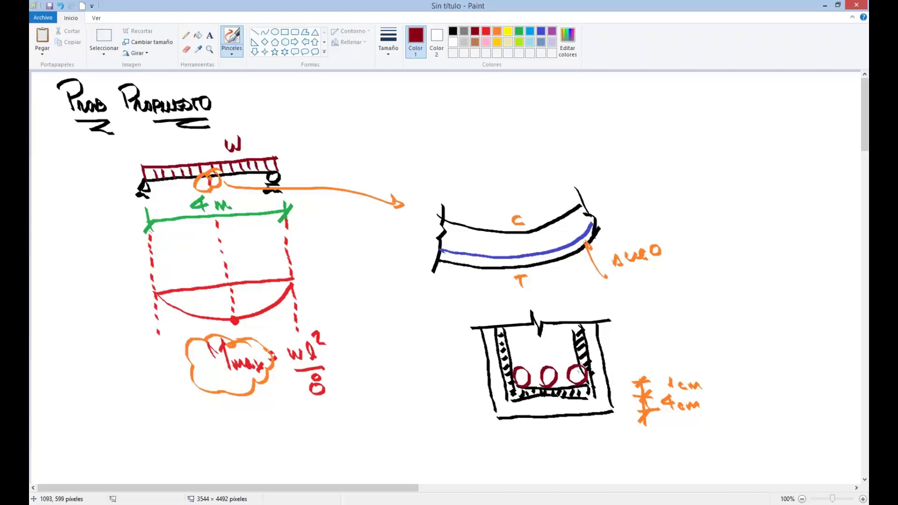
click(497, 30)
mouse_move(583, 370)
mouse_down()
mouse_move(641, 367)
mouse_move(640, 378)
mouse_move(697, 369)
mouse_up()
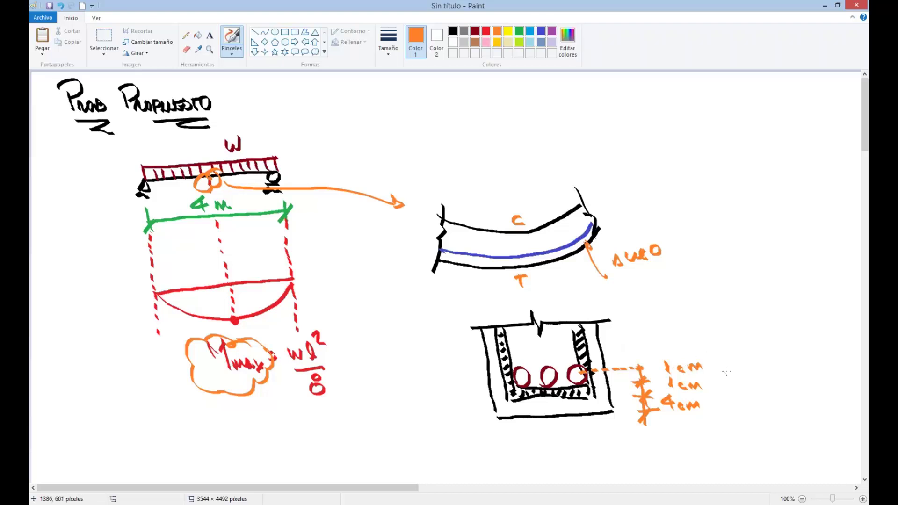
Add an orange overall dimension beside the partial dimensions and label it r' = 6 cm
drag(710, 364, 729, 364)
drag(723, 415, 740, 410)
mouse_move(725, 353)
mouse_down()
mouse_move(732, 438)
mouse_move(723, 426)
mouse_move(728, 363)
mouse_move(750, 381)
mouse_up()
drag(760, 384, 822, 393)
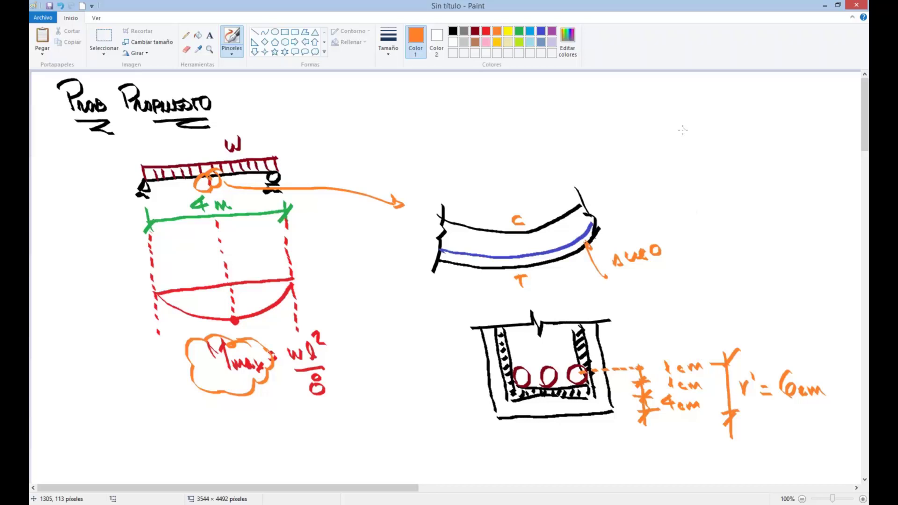
Sketch a small rectangular beam section in orange above, with bottom bars and dimension marks labelled r' and d
mouse_move(658, 115)
mouse_down()
mouse_move(672, 208)
mouse_move(732, 204)
mouse_move(669, 115)
mouse_move(700, 114)
mouse_move(726, 204)
mouse_up()
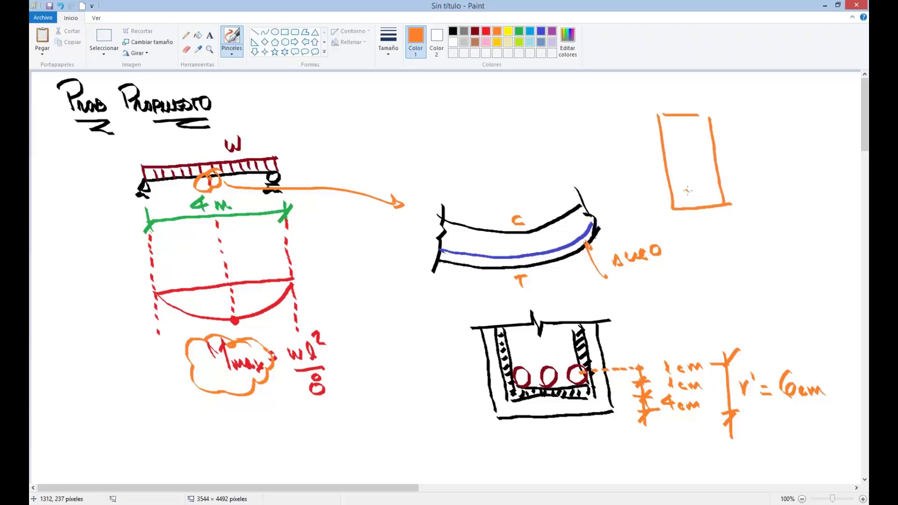
click(687, 190)
click(699, 190)
mouse_move(730, 185)
mouse_down()
mouse_move(749, 189)
mouse_move(747, 211)
mouse_move(749, 187)
mouse_up()
mouse_move(738, 206)
mouse_down()
mouse_move(746, 183)
mouse_move(742, 192)
mouse_move(763, 187)
mouse_up()
drag(656, 193, 680, 192)
mouse_move(640, 117)
mouse_down()
mouse_move(651, 117)
mouse_move(647, 142)
mouse_move(659, 192)
mouse_move(667, 184)
mouse_up()
drag(638, 129, 649, 126)
mouse_move(637, 157)
mouse_down()
mouse_move(629, 165)
mouse_move(640, 164)
mouse_up()
drag(634, 145, 640, 174)
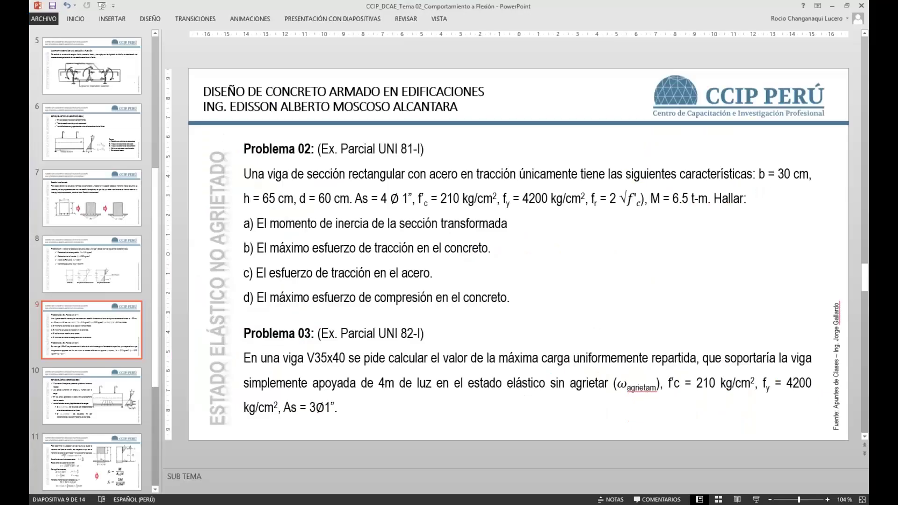
Switch to PowerPoint to check the reinforcement given in Problema 03, and return to the Paint sketch
click(407, 503)
click(308, 406)
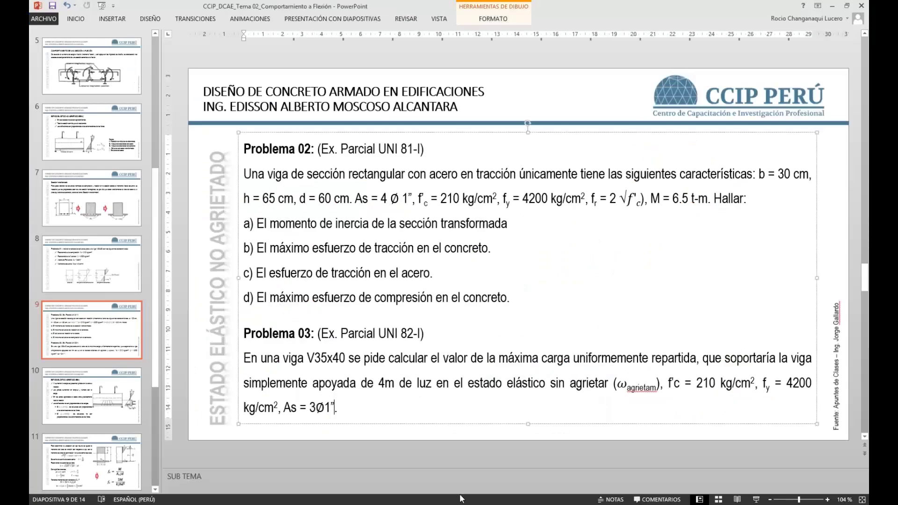
key(alt+Tab)
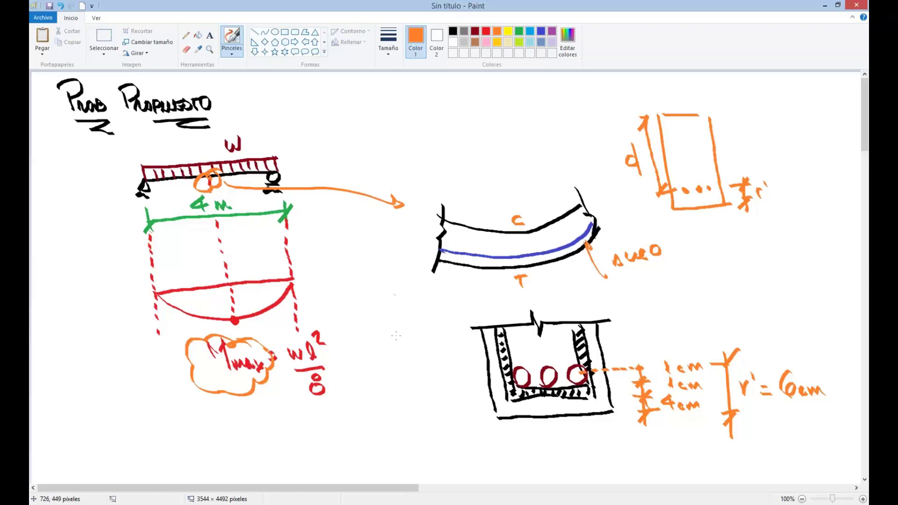
Write the formula r' = 4 cm + øEST + øLONG/2 in orange under the section and enclose it in a red cloud
mouse_move(491, 452)
mouse_down()
mouse_move(497, 471)
mouse_move(501, 454)
mouse_move(534, 459)
mouse_up()
mouse_move(519, 466)
mouse_down()
mouse_move(564, 459)
mouse_move(552, 447)
mouse_move(562, 468)
mouse_up()
mouse_move(576, 456)
mouse_down()
mouse_move(620, 453)
mouse_move(618, 446)
mouse_move(631, 466)
mouse_move(651, 458)
mouse_move(657, 467)
mouse_move(659, 457)
mouse_move(681, 460)
mouse_up()
drag(669, 453, 728, 437)
mouse_move(716, 427)
mouse_down()
mouse_move(731, 452)
mouse_move(757, 443)
mouse_move(775, 453)
mouse_up()
drag(711, 467, 768, 462)
drag(747, 473, 761, 480)
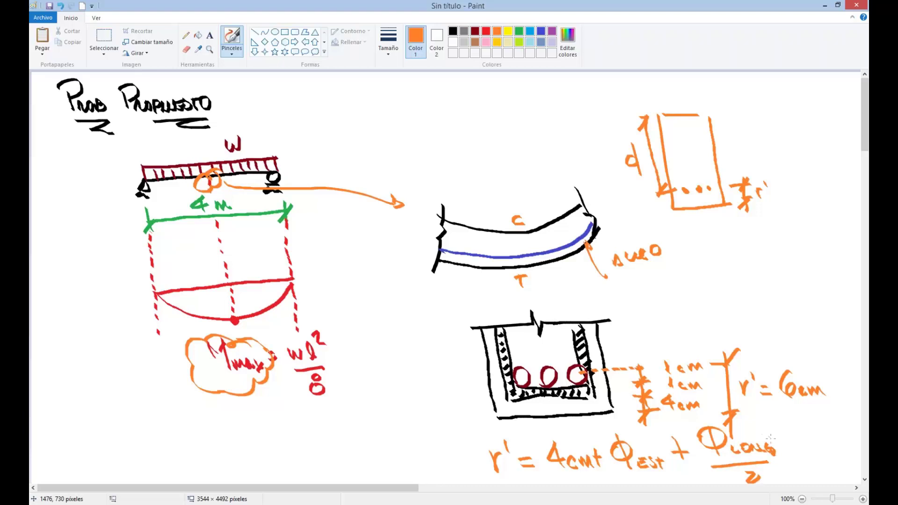
click(487, 33)
mouse_move(779, 434)
mouse_down()
mouse_move(748, 423)
mouse_move(611, 426)
mouse_move(529, 434)
mouse_move(472, 455)
mouse_move(577, 482)
mouse_move(725, 487)
mouse_move(786, 470)
mouse_move(793, 445)
mouse_move(762, 430)
mouse_up()
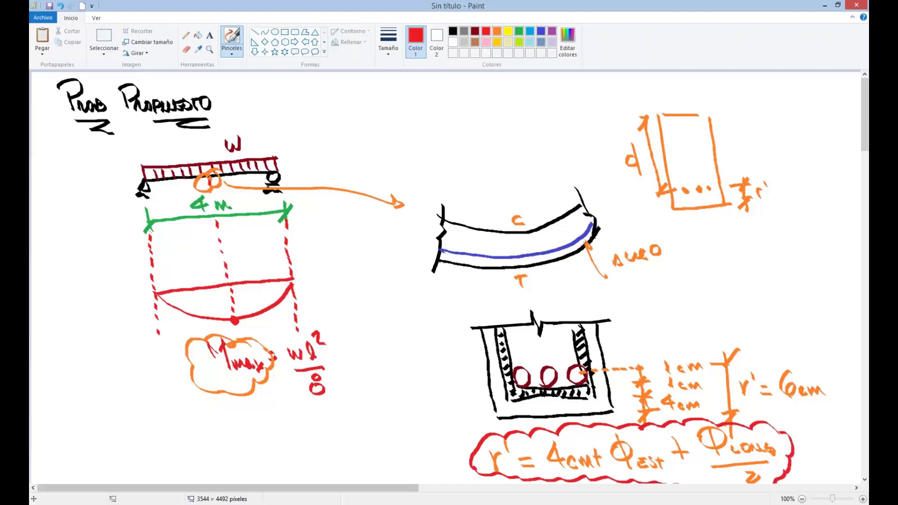
Switch to the Excel worksheet and set r' in B4 to the formula =4+3/8*2.54+(1*2.54)/2
key(alt+Tab)
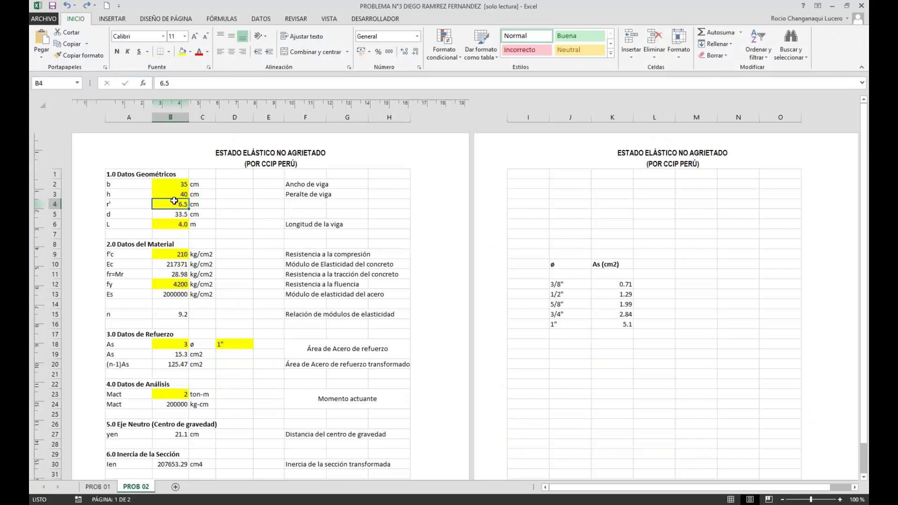
double_click(164, 83)
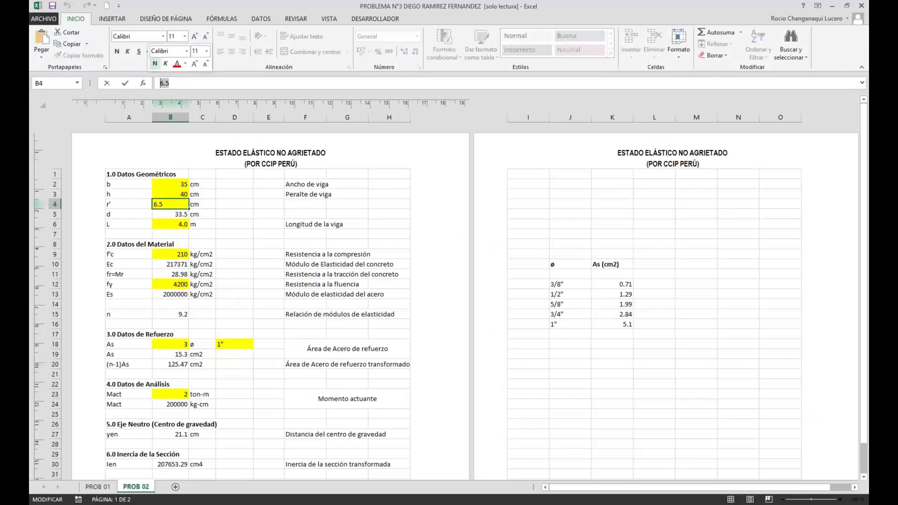
text(=4+)
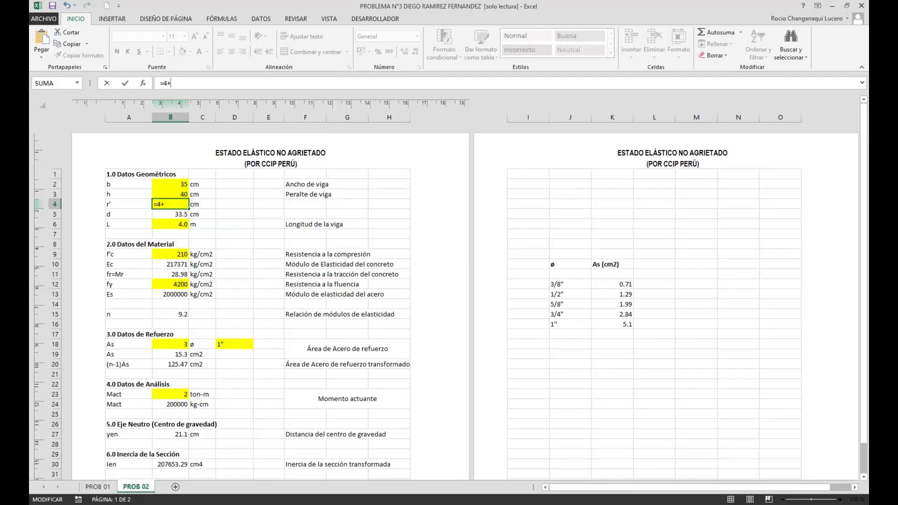
text(3/8*2.54+(1*2.54)/2)
key(Return)
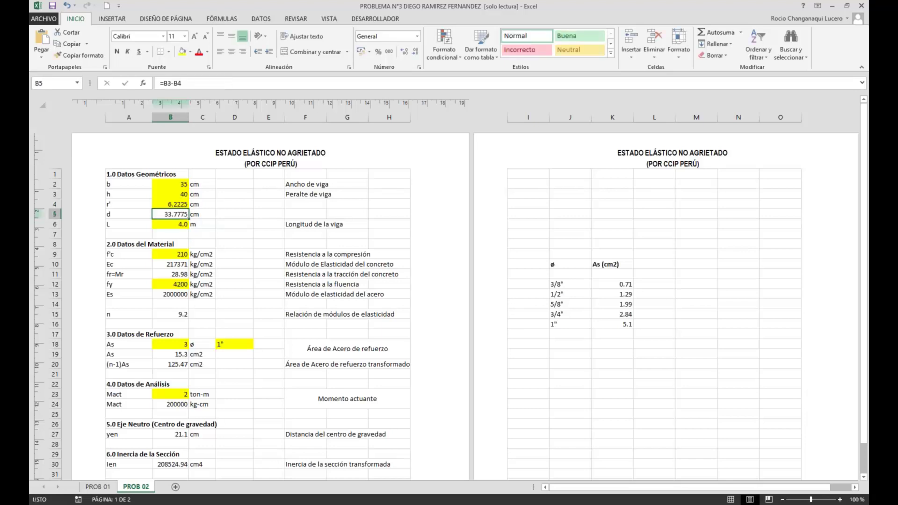
Reduce the displayed r' value in B4 to two decimals
click(161, 204)
click(415, 52)
click(415, 52)
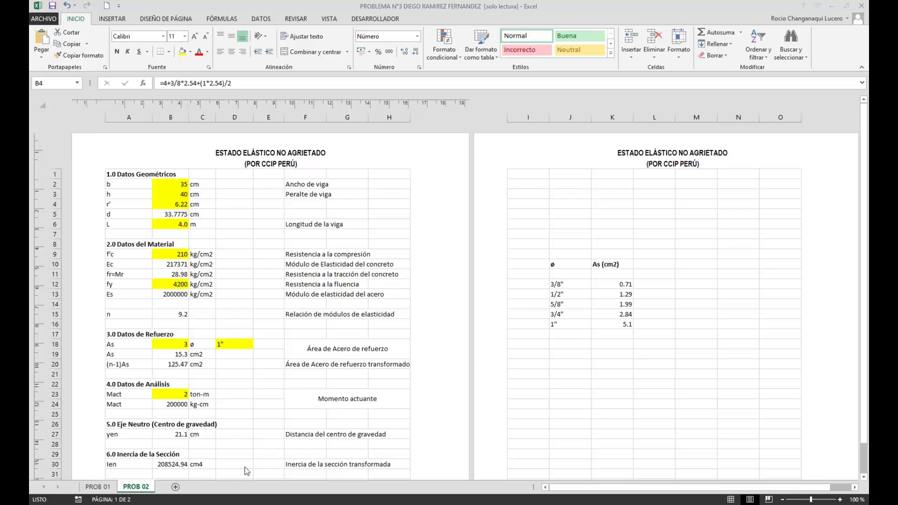
Switch to the Paint sketch to review the r' formula and section, and return to the Excel worksheet
click(194, 503)
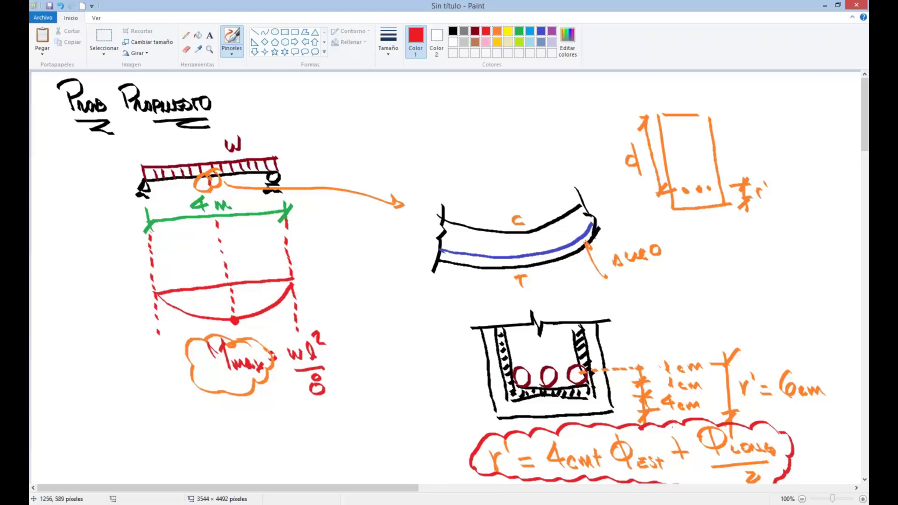
key(alt+Tab)
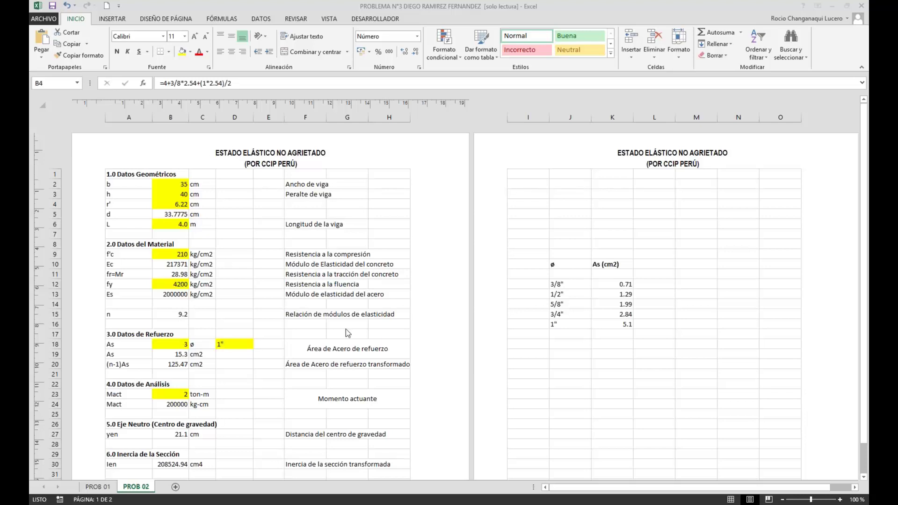
click(229, 386)
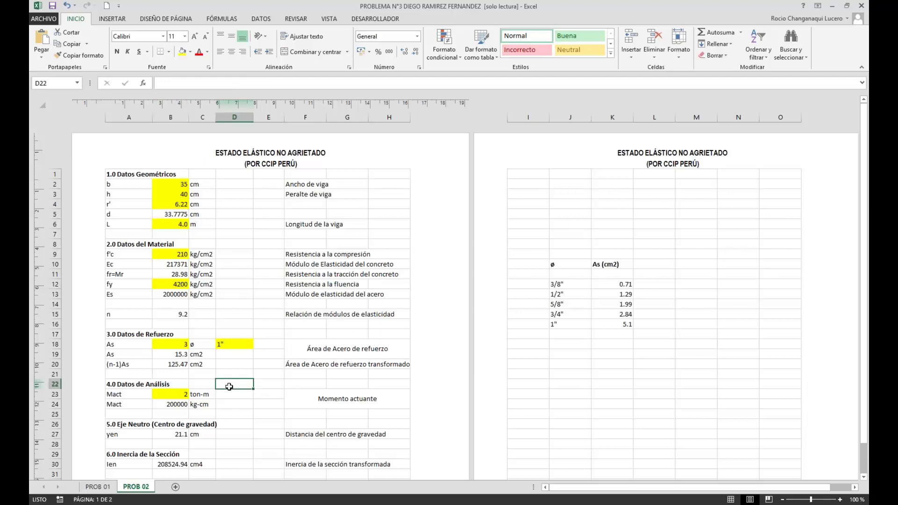
Copy the r' formula from B4 and undo the recent edits to r' and the acting moment Mact
click(181, 203)
drag(234, 83, 137, 85)
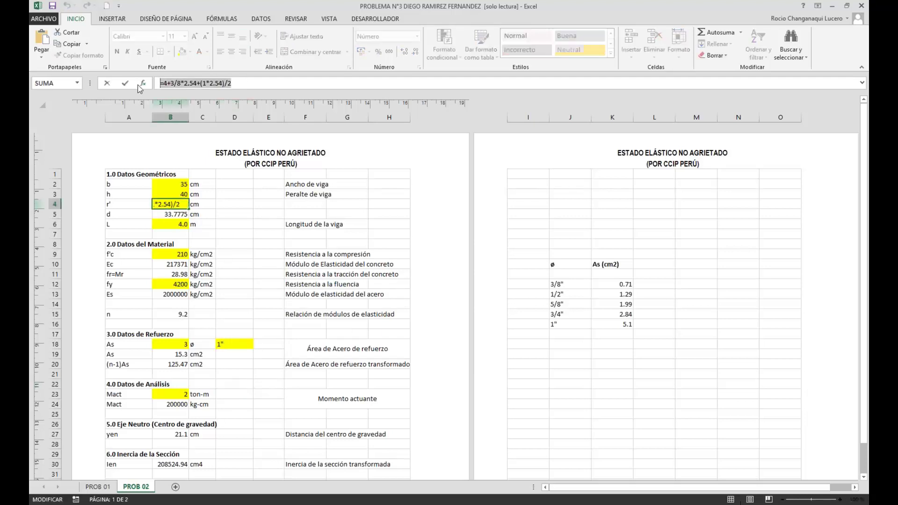
key(Escape)
key(ctrl+z)
key(ctrl+z)
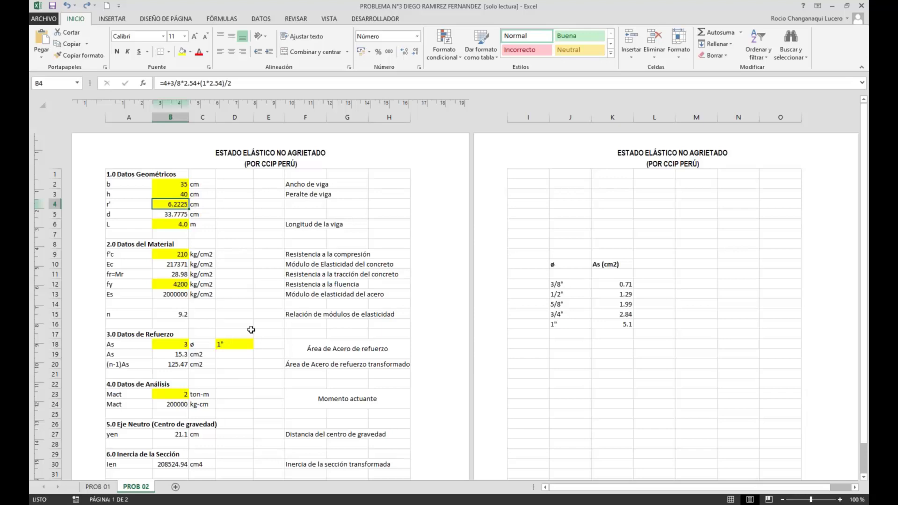
click(687, 361)
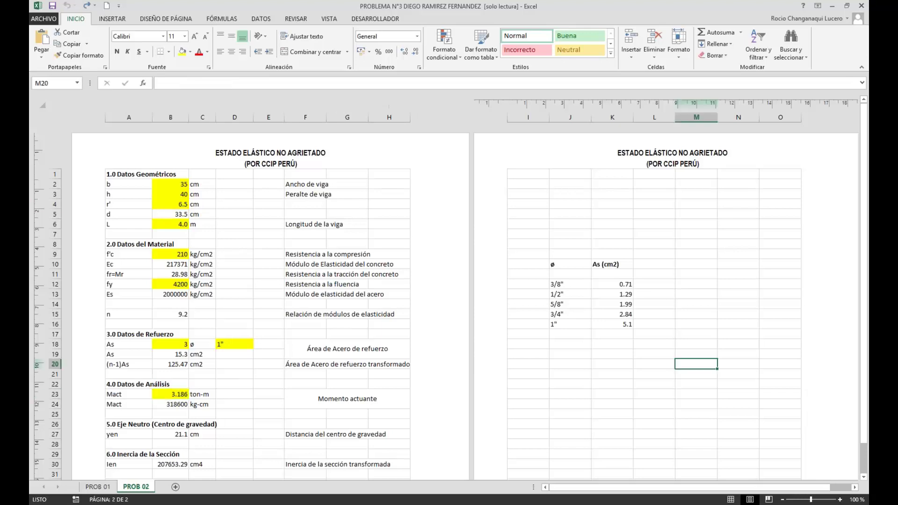
Note the moment 3.186 in J23 with its unit ton-m in K23, below the bar area table
click(583, 391)
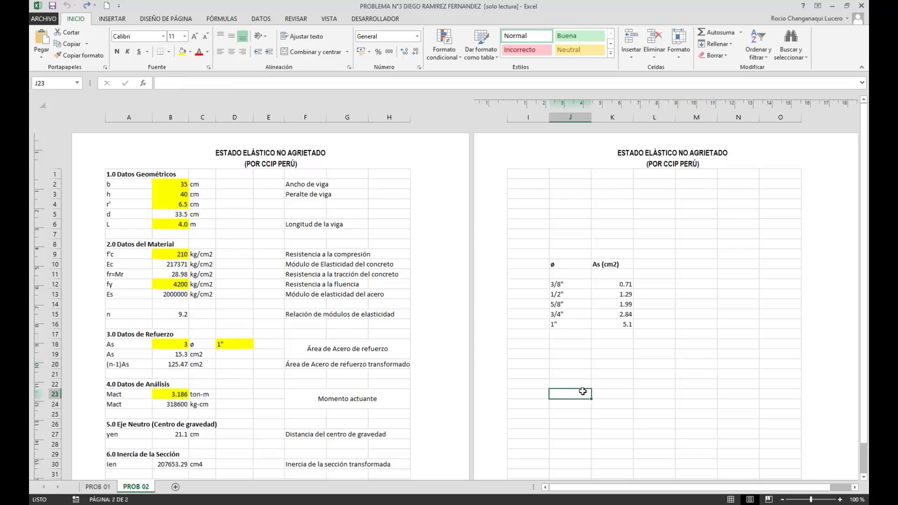
text(3.)
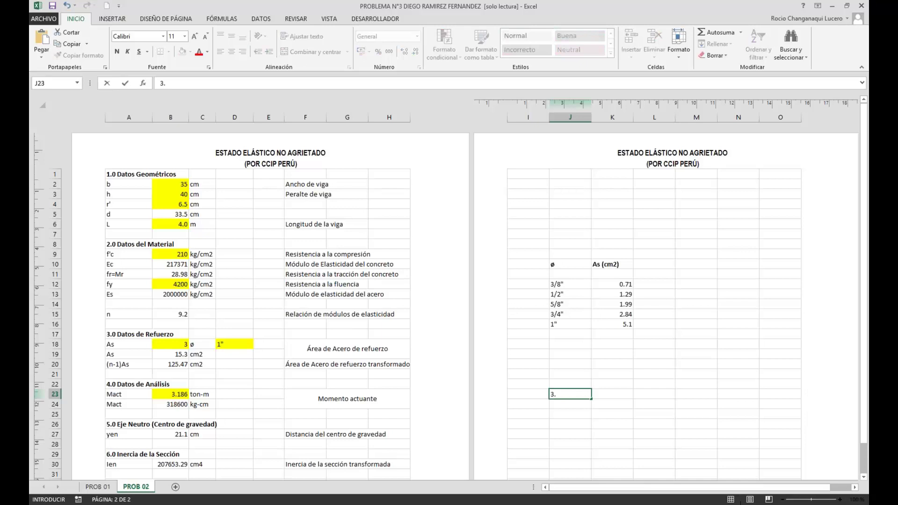
text(186)
click(607, 395)
key(BackSpace)
text(to)
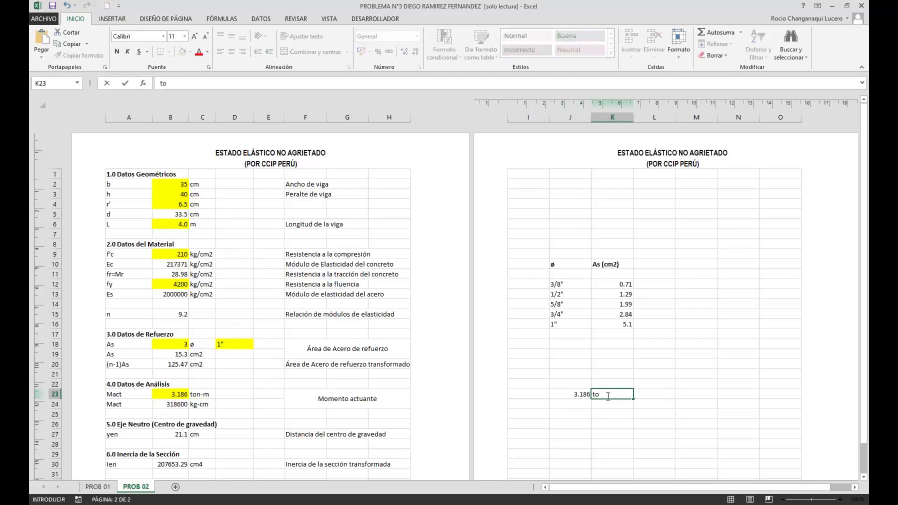
text(n-m)
click(654, 454)
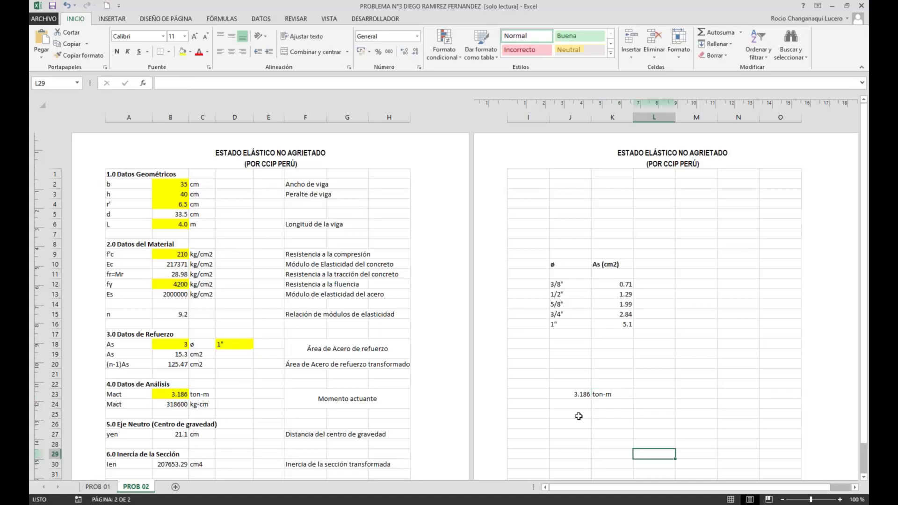
Replace the r' value in B4 with the copied formula =4+3/8*2.54+(1*2.54)/2
click(183, 205)
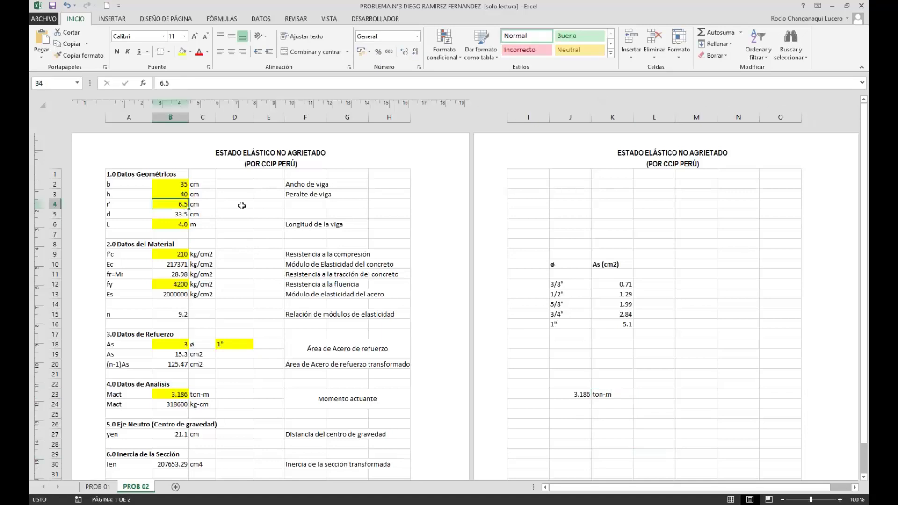
drag(171, 83, 149, 80)
text(=4+0.9525+2.54/2)
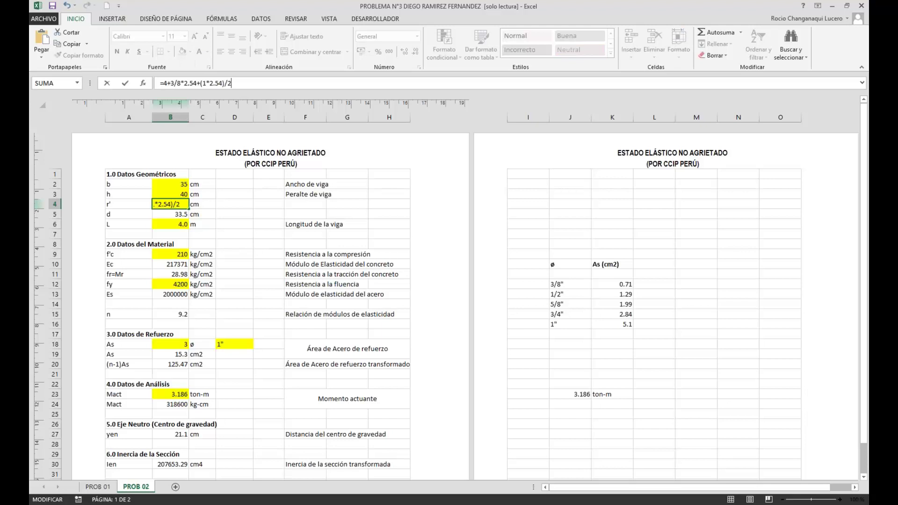
key(Return)
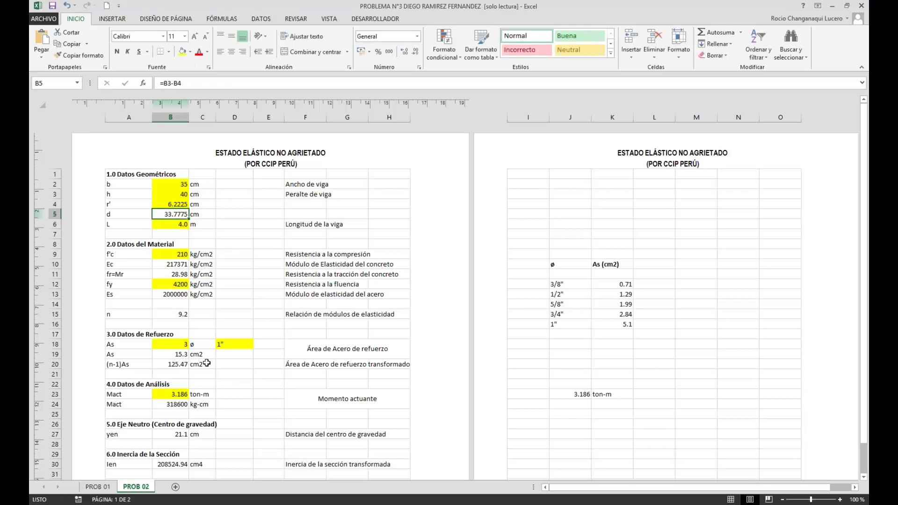
Review the stress analysis and maximum distributed load against the input data, and select the acting moment Mact in B23
scroll(211, 358, down, 3)
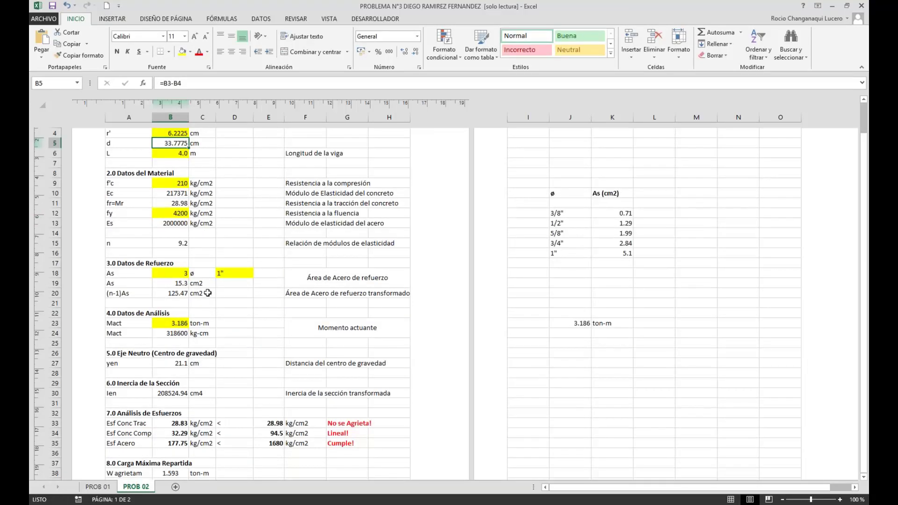
scroll(181, 266, up, 3)
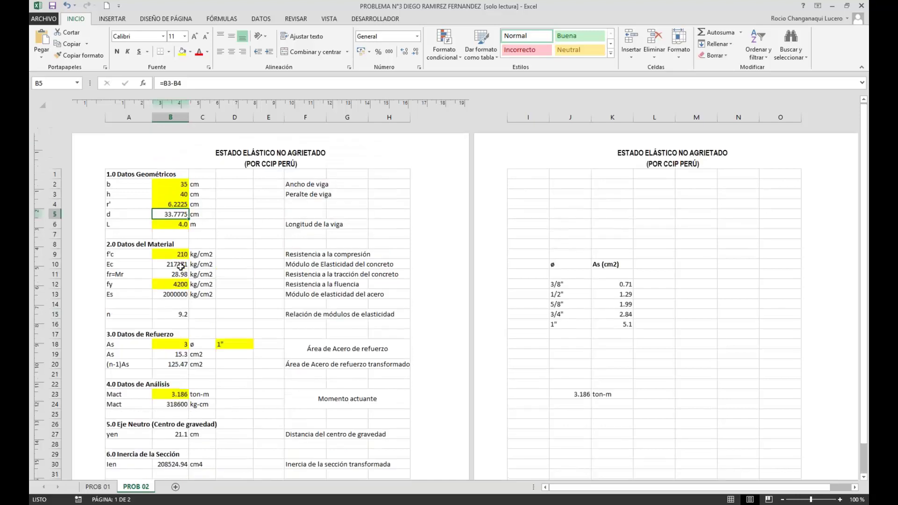
scroll(181, 268, down, 3)
click(180, 325)
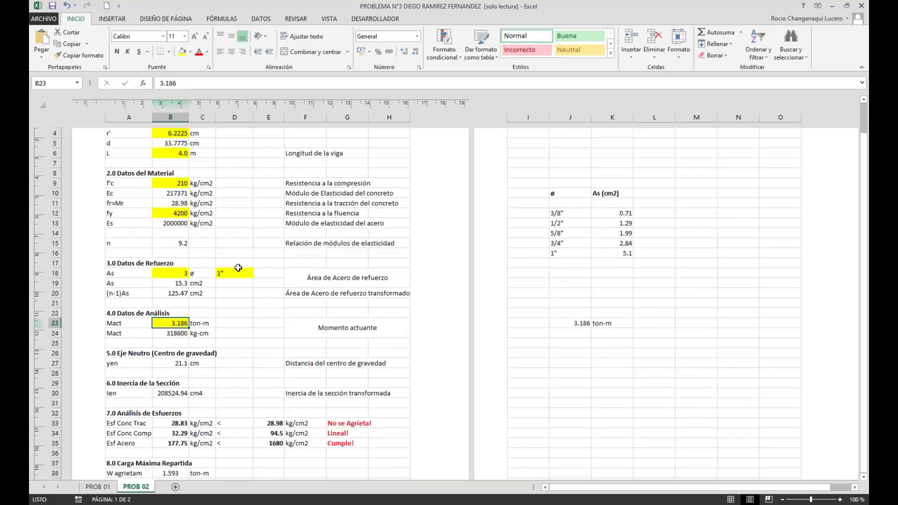
Try acting moments of 2 and 10 ton-m for Mact in B23
scroll(241, 269, down, 1)
text(2)
key(Return)
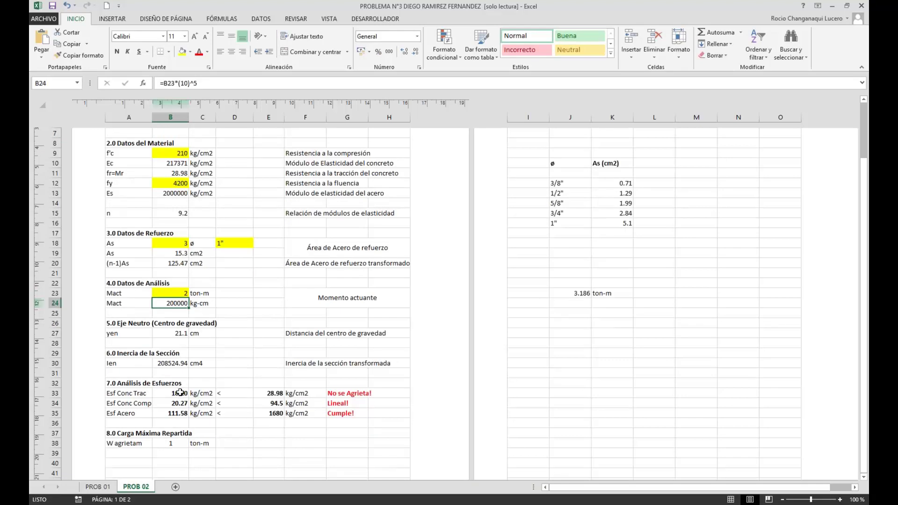
click(175, 291)
text(10)
key(Return)
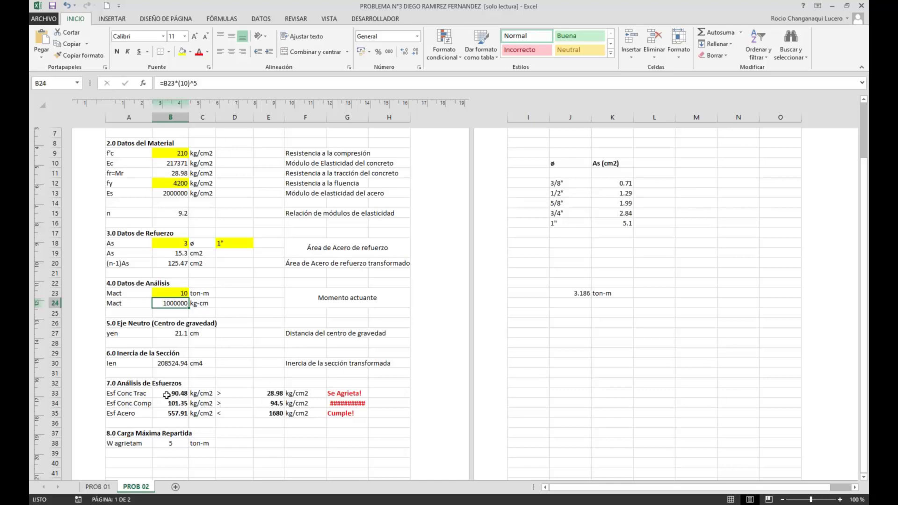
click(176, 294)
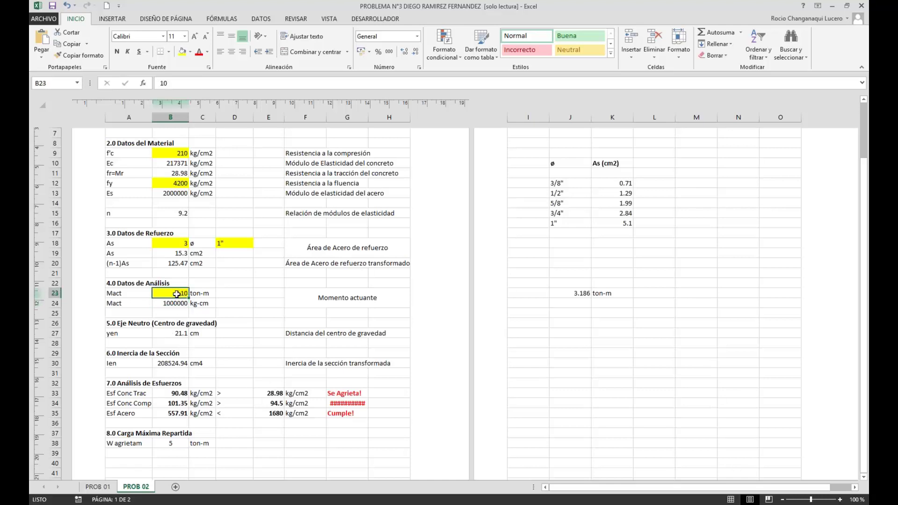
click(173, 393)
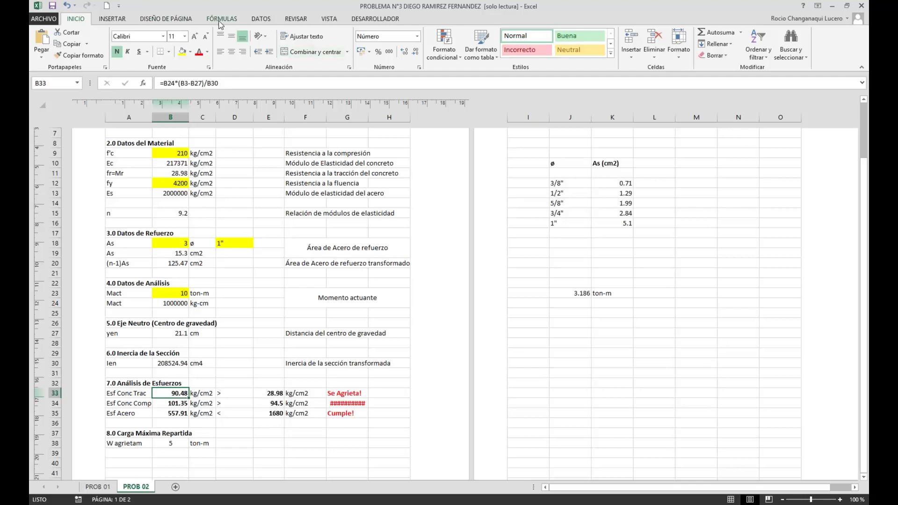
click(260, 19)
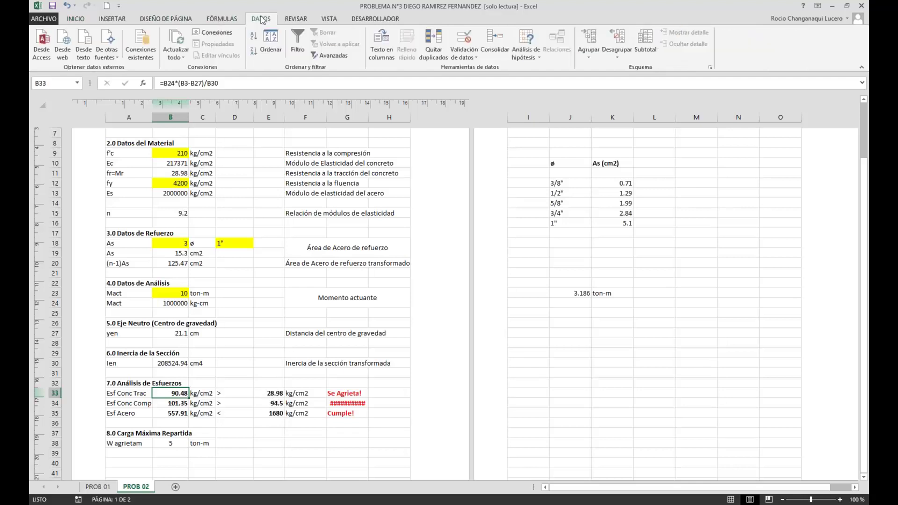
click(532, 55)
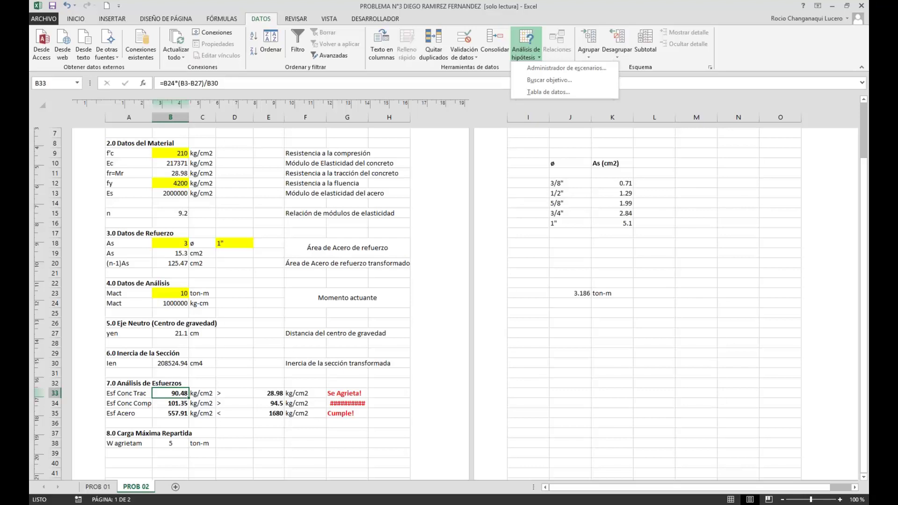
key(Escape)
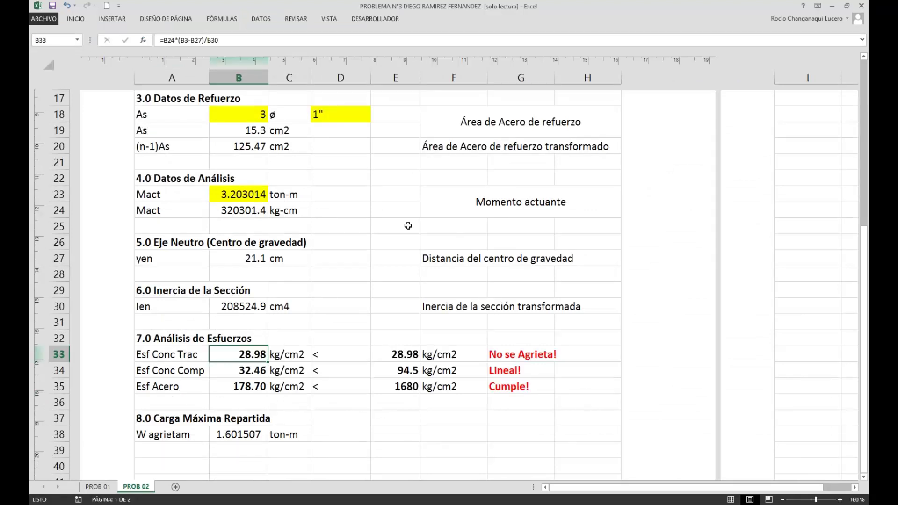
Locate the Goal Seek (Buscar objetivo) command among the what-if analysis tools
click(354, 288)
click(333, 272)
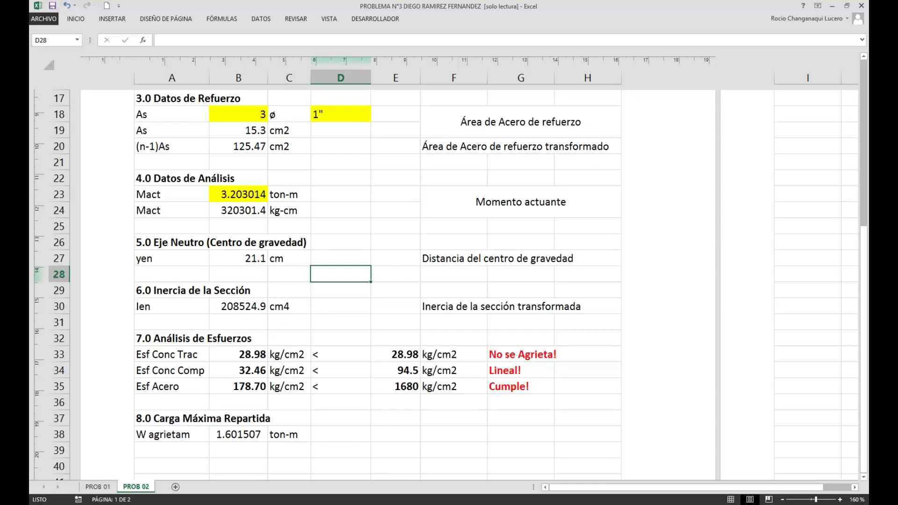
click(260, 19)
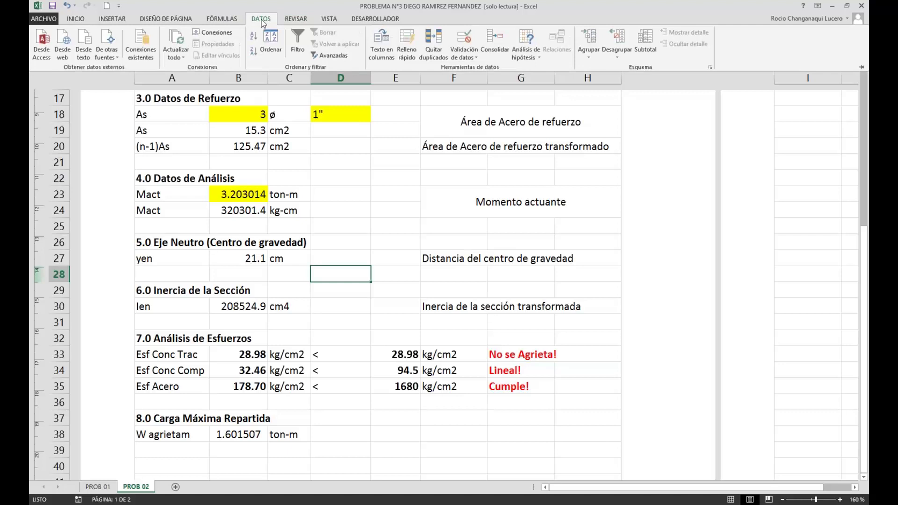
click(541, 53)
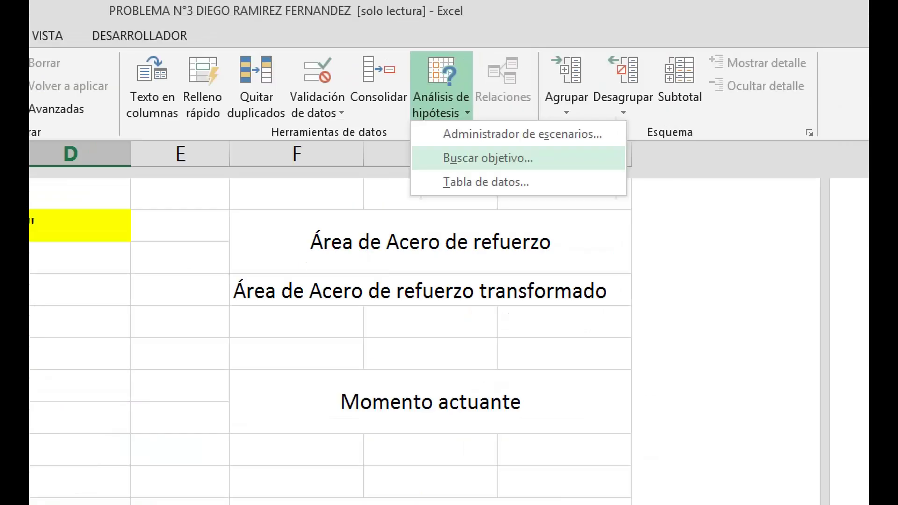
mouse_move(555, 153)
mouse_down()
mouse_move(578, 135)
mouse_move(590, 105)
mouse_up()
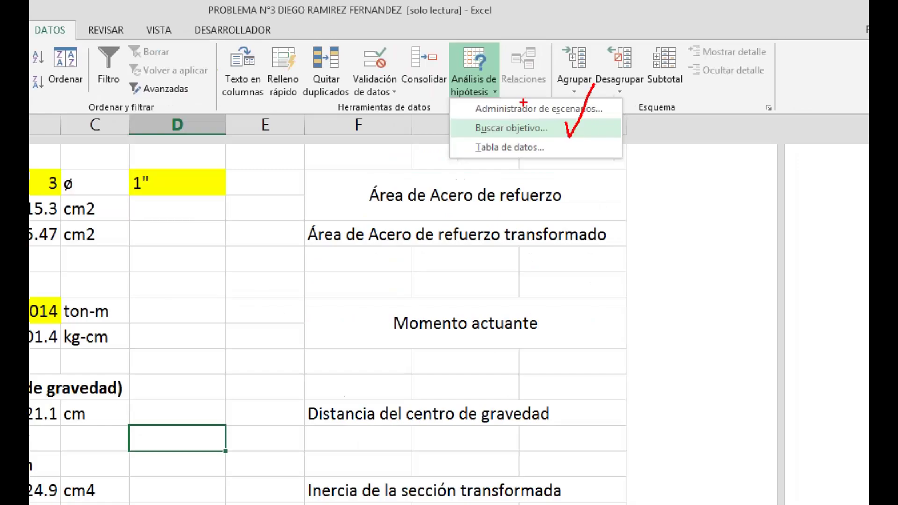
key(Escape)
Undo the last change to the acting moment Mact, keeping the concrete tensile stress cell B33 selected
click(261, 356)
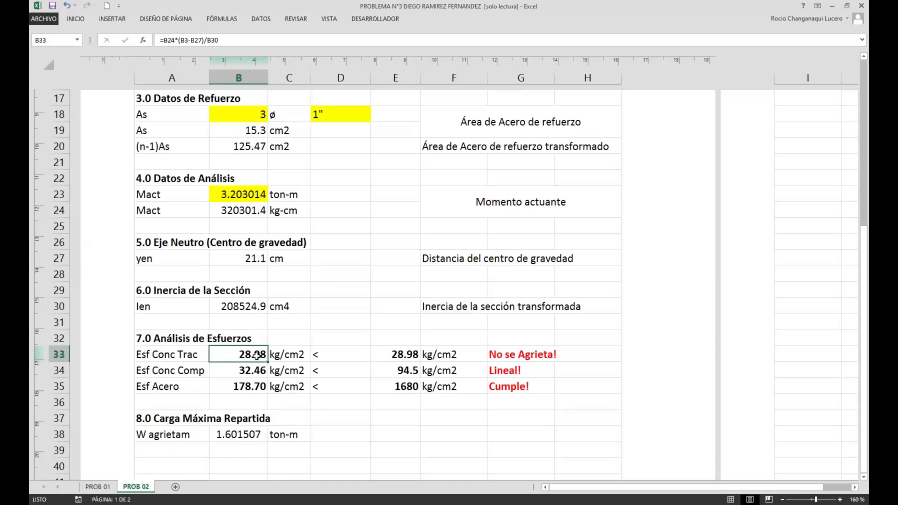
ctrl+scroll(256, 357, down, 3)
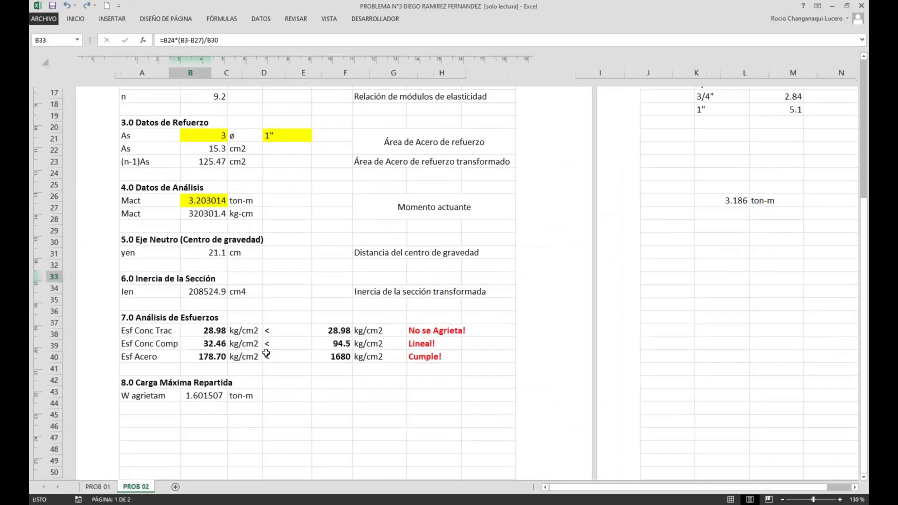
ctrl+scroll(266, 353, down, 1)
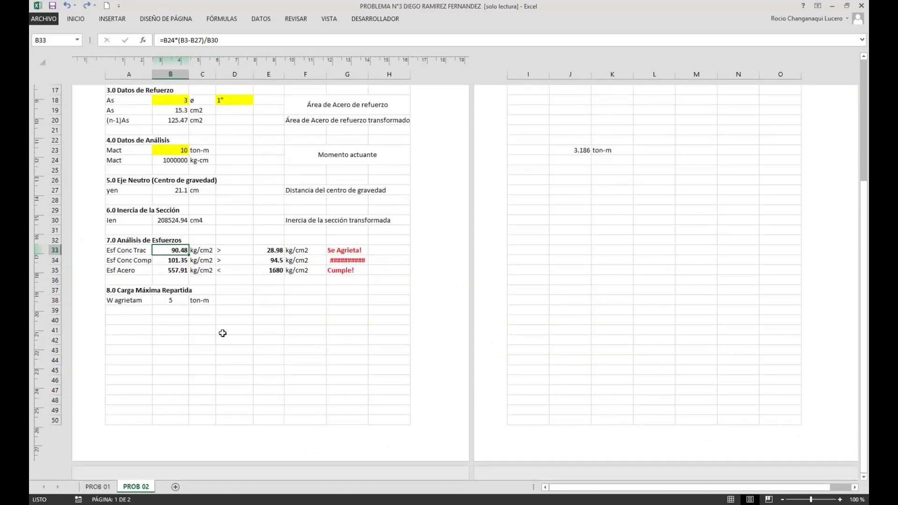
ctrl+scroll(175, 316, up, 4)
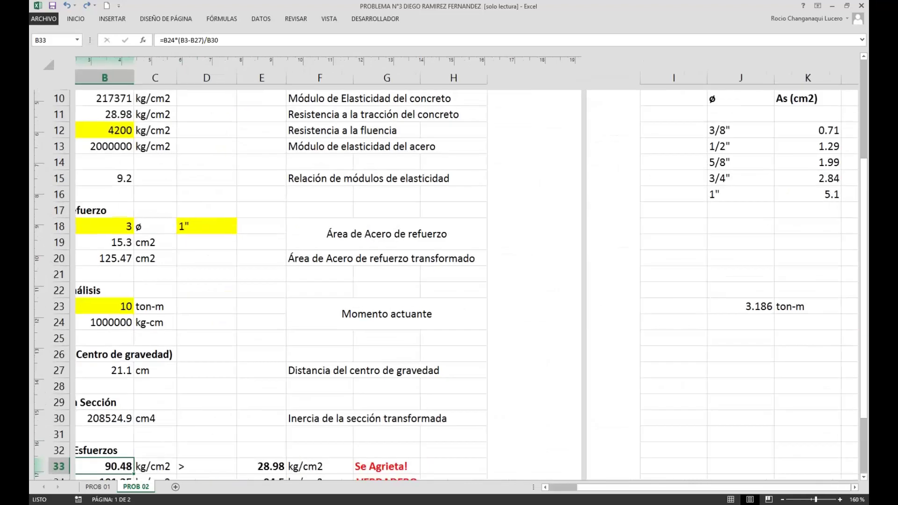
scroll(244, 337, down, 2)
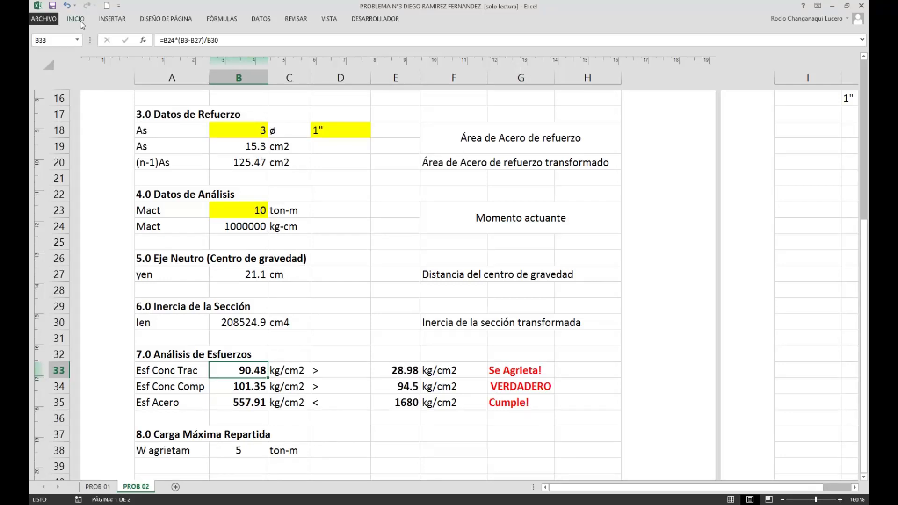
Run Goal Seek to bring the concrete tensile stress in B33 to 28.98 by changing the acting moment in B23, and accept the solution
click(261, 19)
click(515, 57)
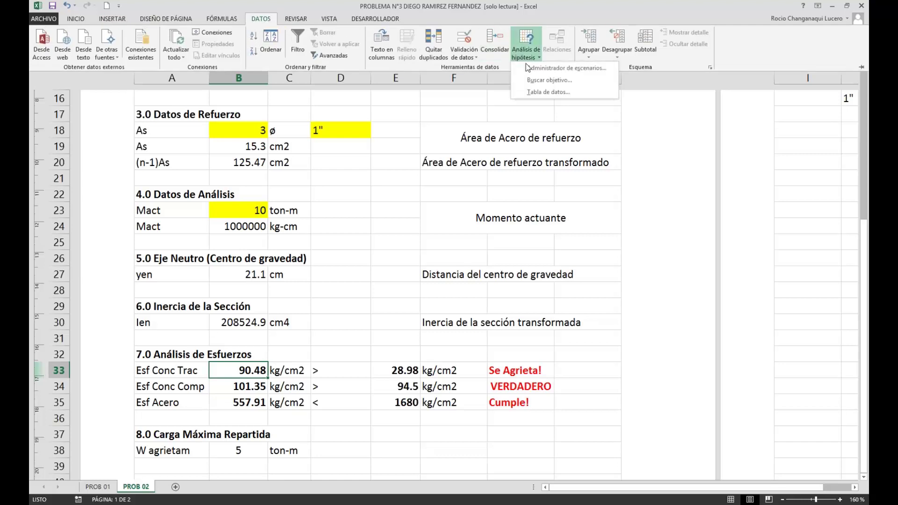
click(538, 78)
drag(246, 198, 364, 189)
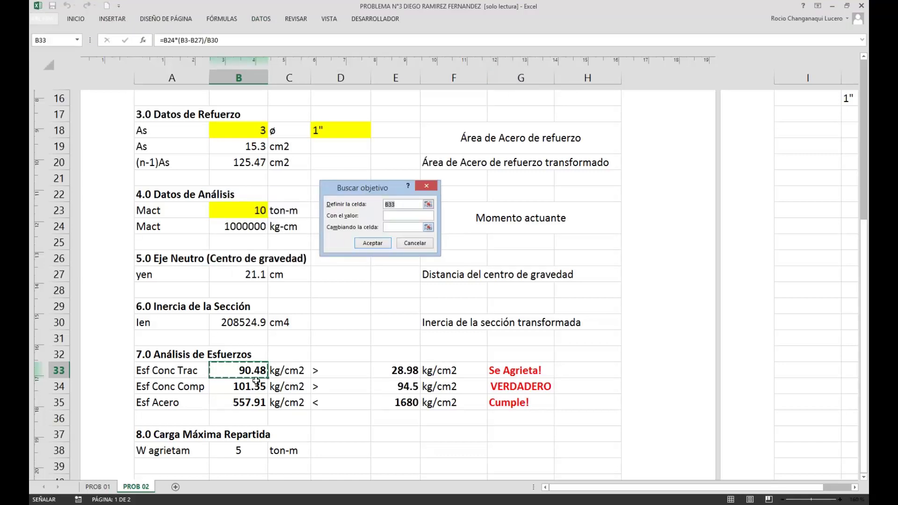
click(395, 216)
text(28.98)
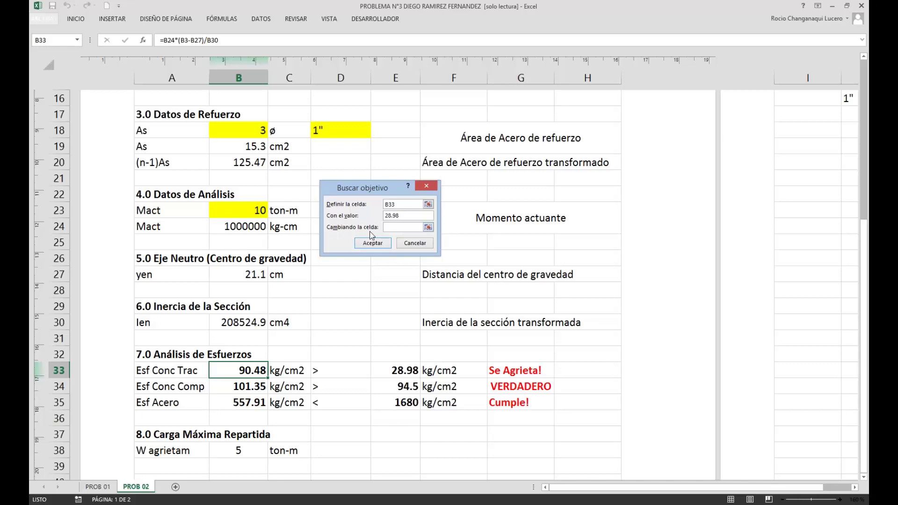
click(428, 227)
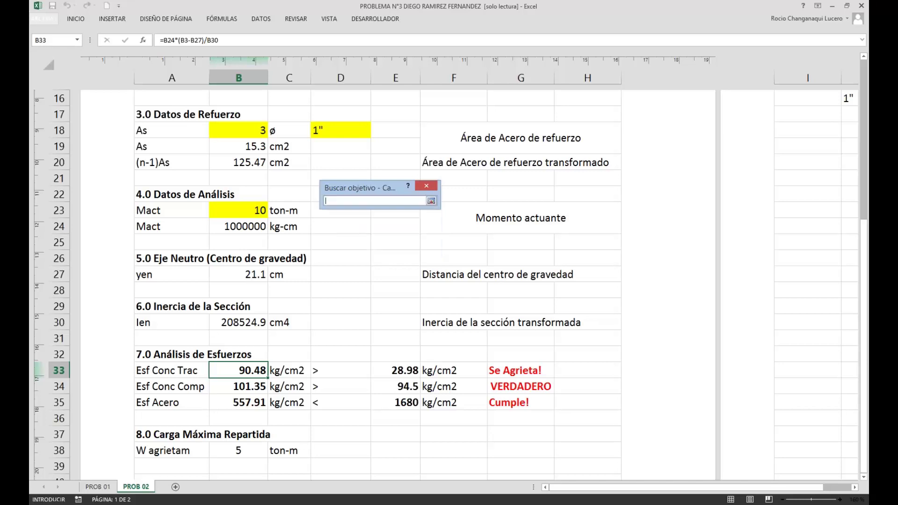
click(249, 213)
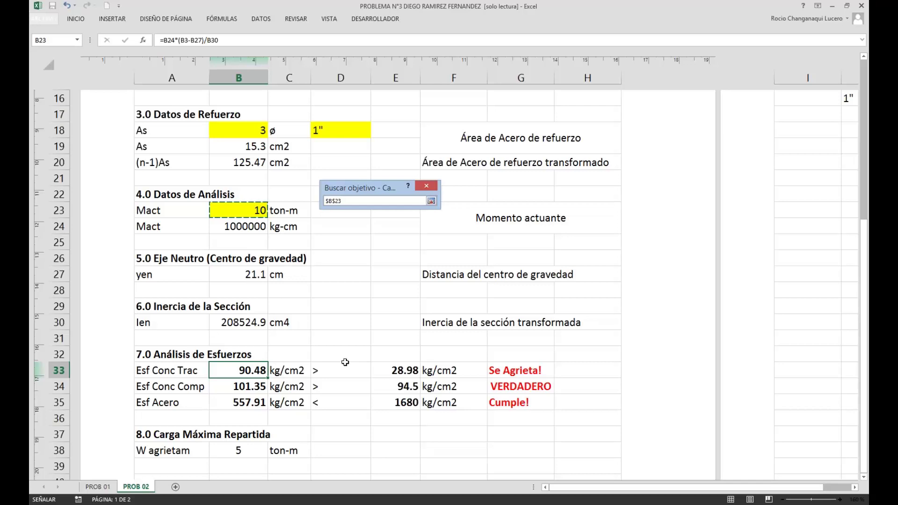
key(Return)
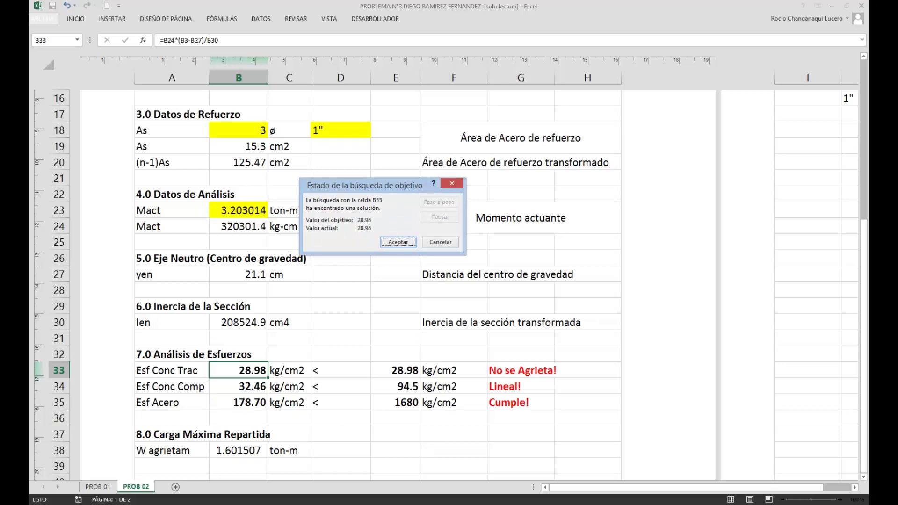
click(398, 242)
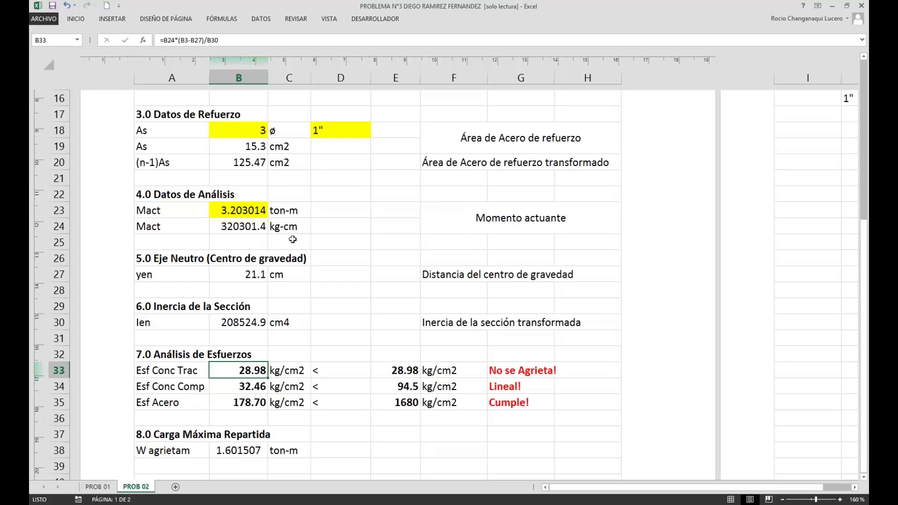
Compare the solved acting moment Mact in B23 with the reference moment noted in J23
click(247, 213)
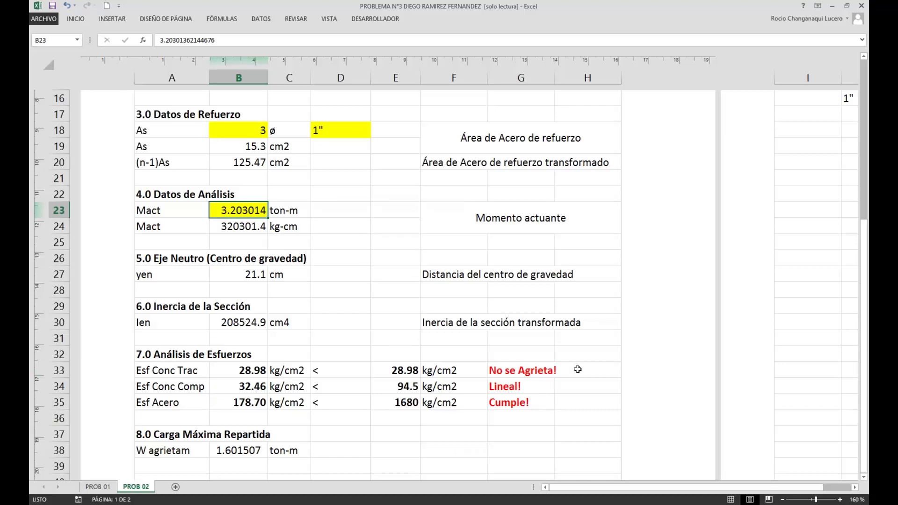
click(500, 335)
ctrl+scroll(500, 335, down, 1)
ctrl+scroll(447, 322, down, 1)
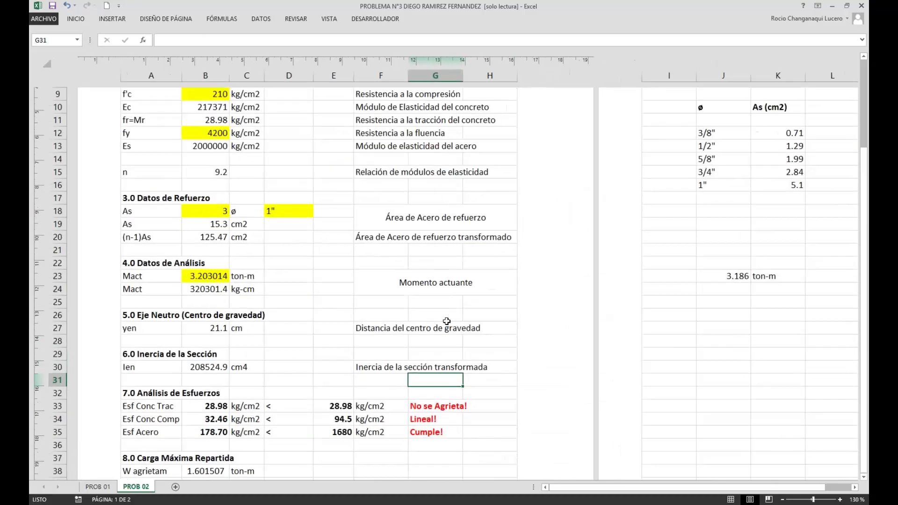
click(211, 278)
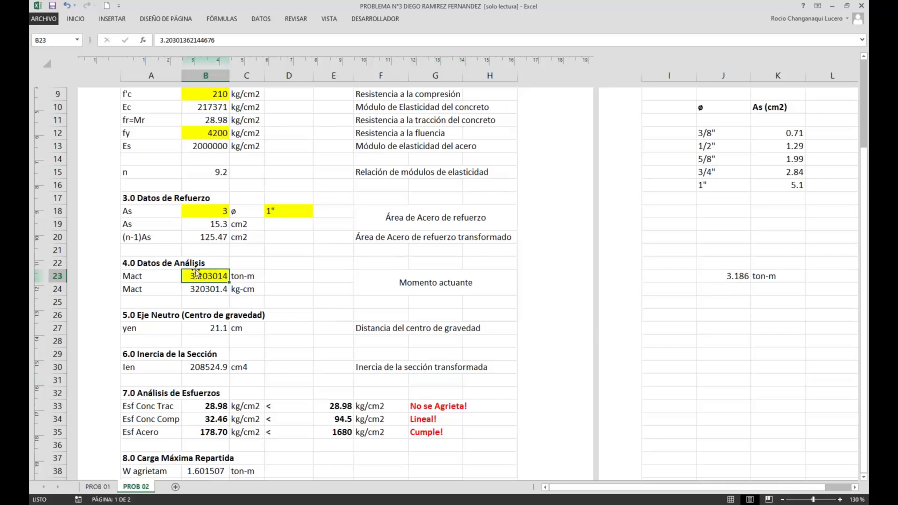
click(740, 276)
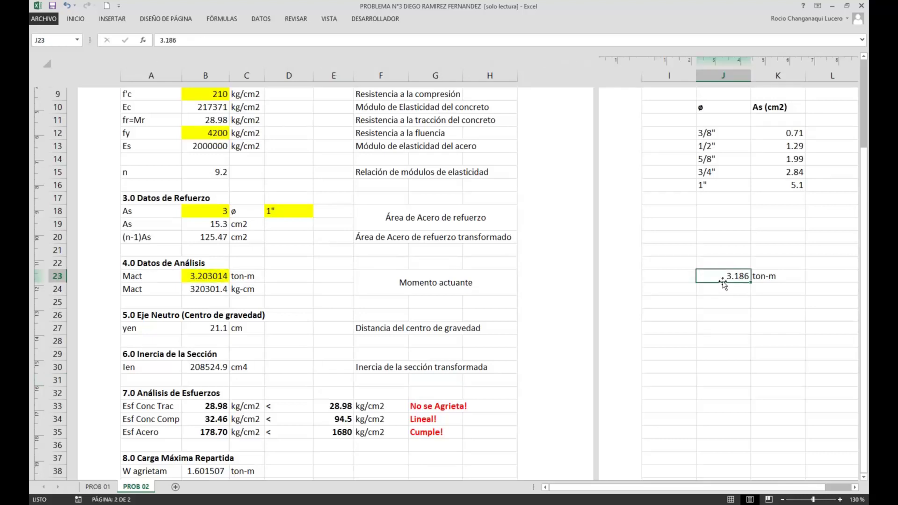
Review the r' formula in B4 alongside the acting moment in B23 and the concrete tensile stress in B33
scroll(730, 276, up, 3)
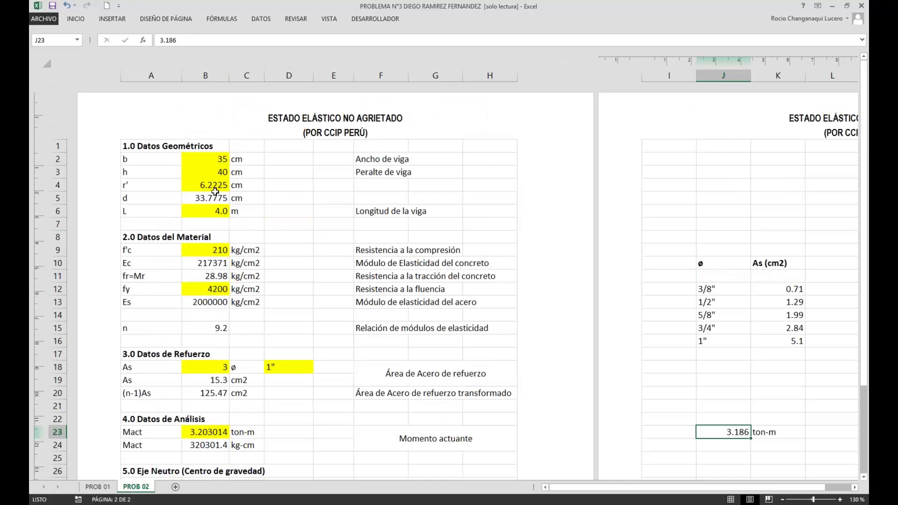
scroll(422, 349, down, 1)
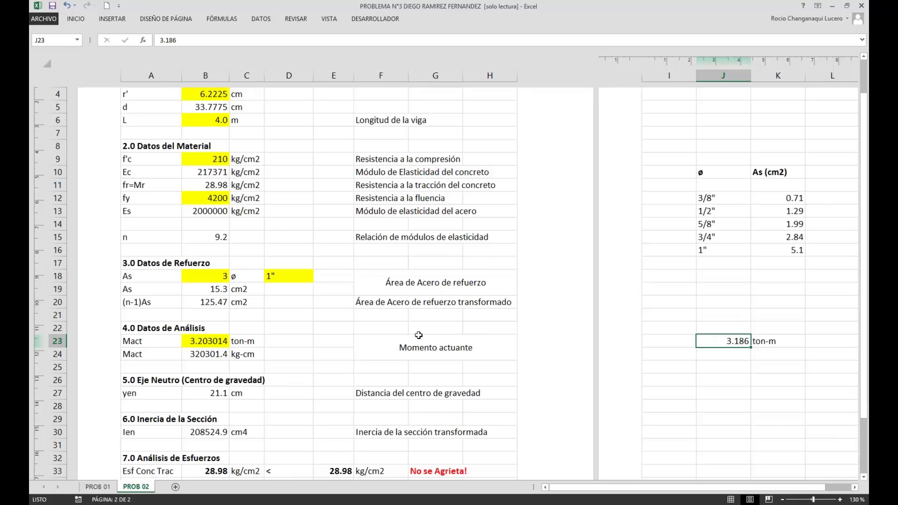
scroll(429, 341, up, 3)
click(218, 185)
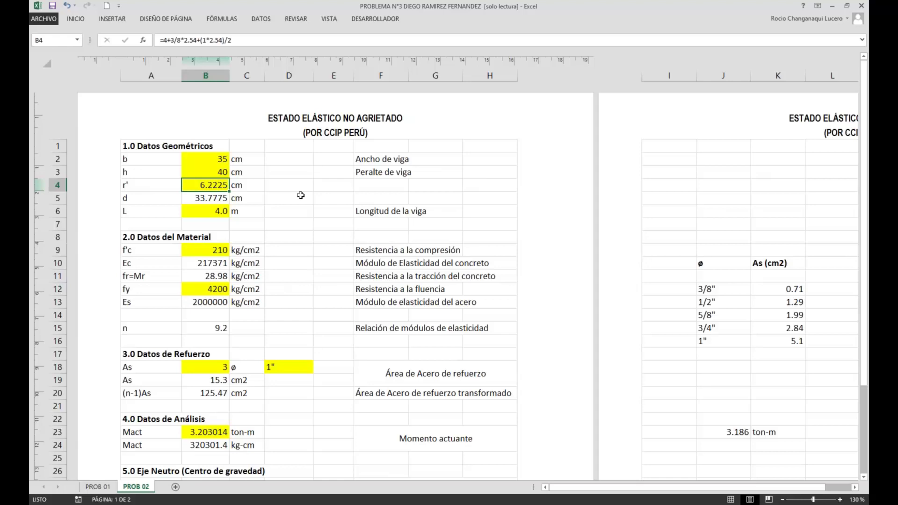
scroll(309, 302, down, 3)
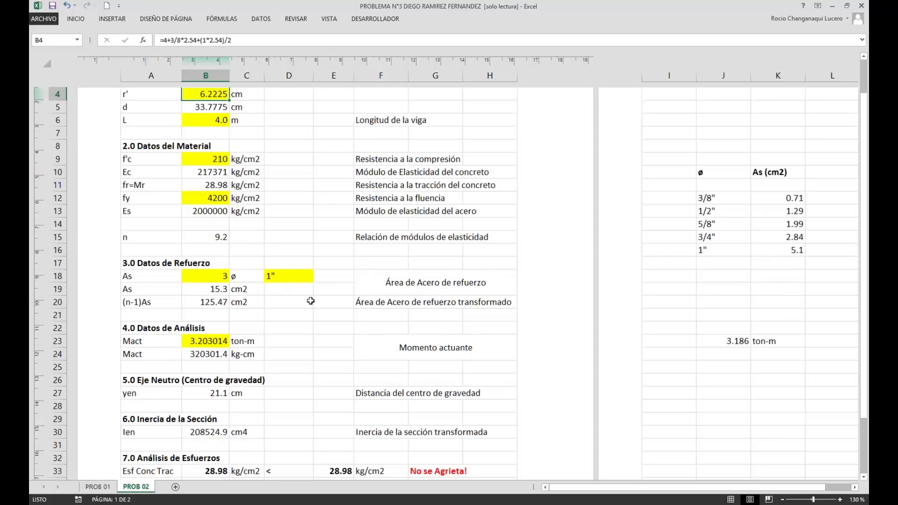
scroll(311, 301, down, 1)
click(216, 301)
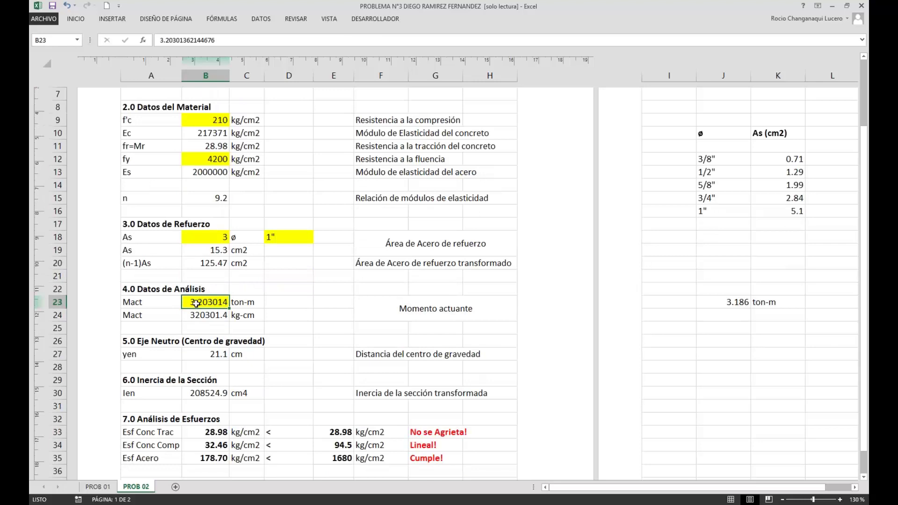
click(215, 433)
Review the input data: beam width b, depth h, r', and the number and diameter of the reinforcing bars
scroll(213, 432, up, 4)
drag(217, 159, 217, 172)
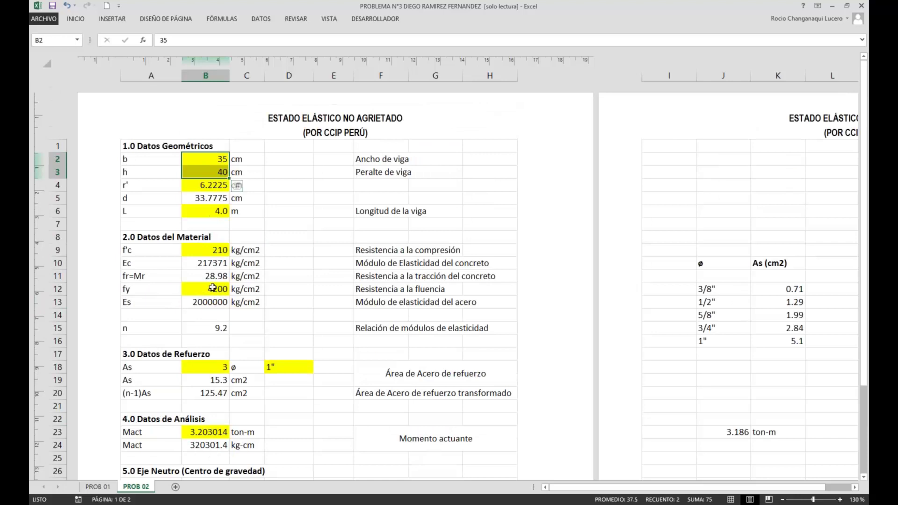
click(213, 189)
click(221, 373)
click(284, 370)
Compare the acting concrete tensile stress in B33 with its limit in E33
scroll(222, 335, down, 3)
scroll(222, 335, down, 2)
click(211, 354)
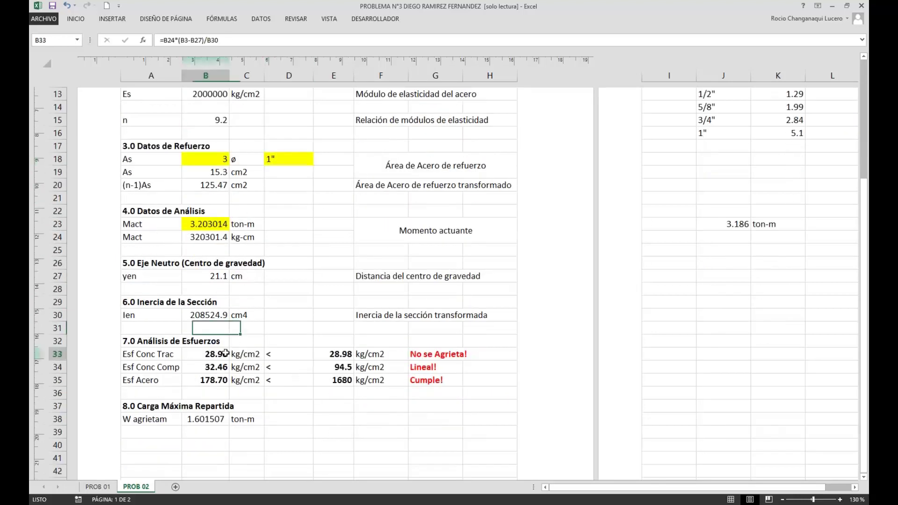
click(330, 354)
click(226, 354)
click(325, 354)
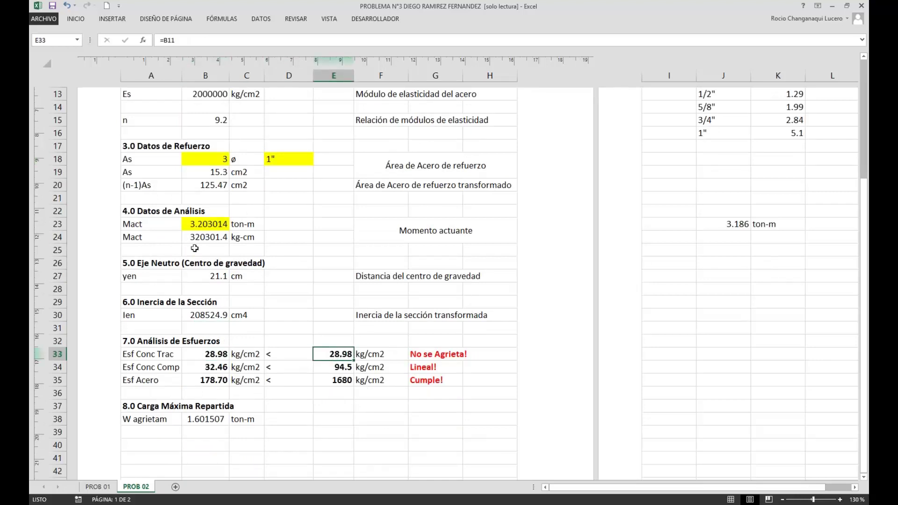
Switch to Paint and write "= 3.2 ton-m" in light blue after the Mmax = wl²/8 expression
click(200, 227)
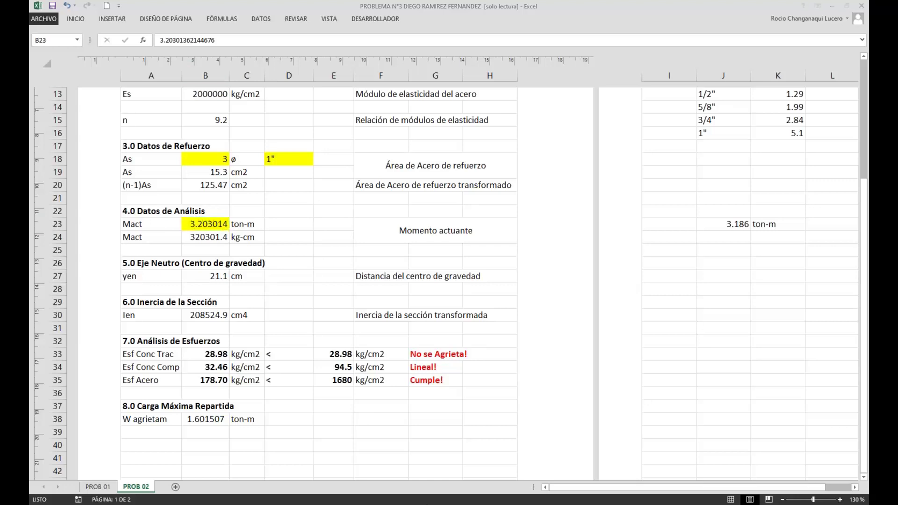
key(alt+Tab)
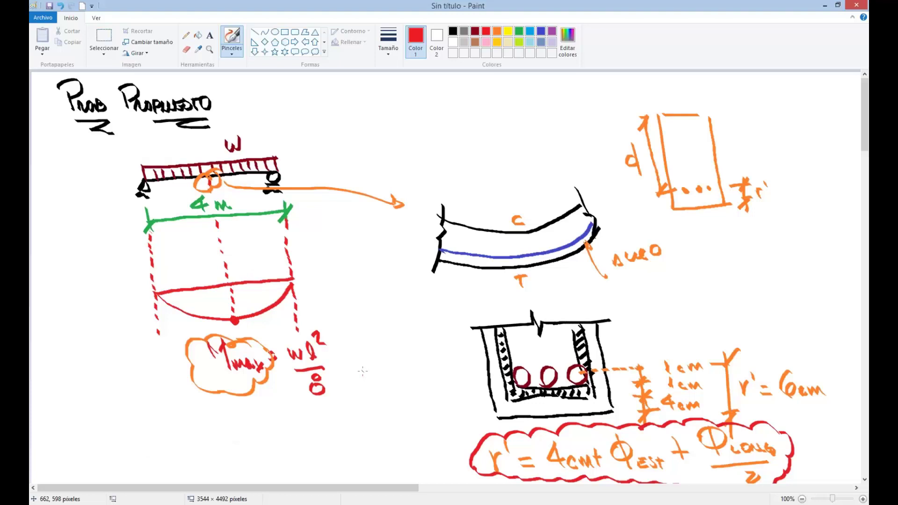
click(530, 31)
drag(330, 354, 347, 353)
drag(333, 361, 347, 359)
mouse_move(354, 340)
mouse_down()
mouse_move(361, 358)
mouse_move(377, 346)
mouse_move(398, 354)
mouse_up()
click(375, 359)
drag(395, 317, 398, 333)
mouse_move(392, 325)
mouse_down()
mouse_move(418, 334)
mouse_move(431, 328)
mouse_up()
drag(435, 322, 450, 330)
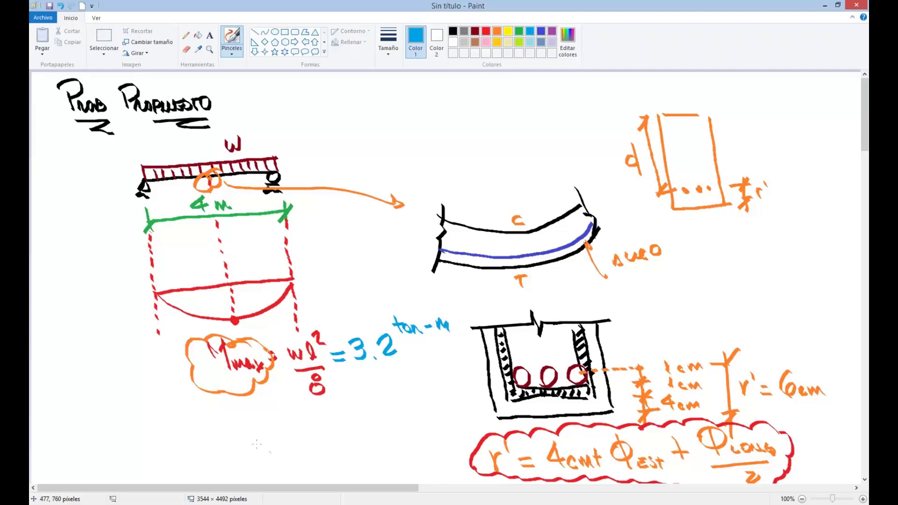
Write the load expression W = 3.2 × 8 / l² in light blue below the maximum moment equation, redrawing the l² neatly
mouse_move(226, 438)
mouse_down()
mouse_move(239, 452)
mouse_move(245, 438)
mouse_up()
drag(257, 442, 310, 447)
click(296, 448)
mouse_move(316, 437)
mouse_down()
mouse_move(324, 432)
mouse_move(326, 442)
mouse_up()
mouse_move(339, 423)
mouse_down()
mouse_move(334, 428)
mouse_move(345, 418)
mouse_move(351, 427)
mouse_move(353, 465)
mouse_up()
mouse_move(372, 461)
mouse_down()
mouse_move(383, 462)
mouse_move(388, 433)
mouse_move(393, 445)
mouse_up()
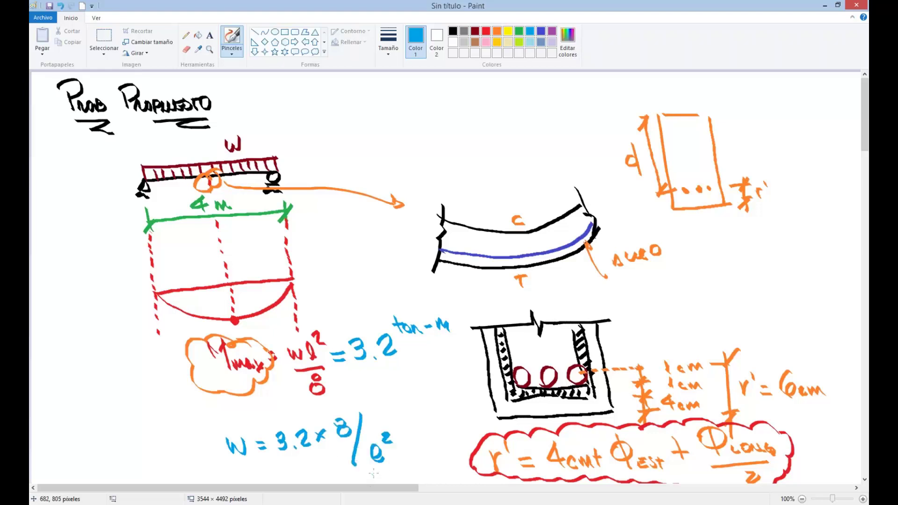
key(ctrl+z)
key(ctrl+z)
mouse_move(368, 463)
mouse_down()
mouse_move(369, 444)
mouse_move(383, 463)
mouse_up()
drag(379, 427, 390, 439)
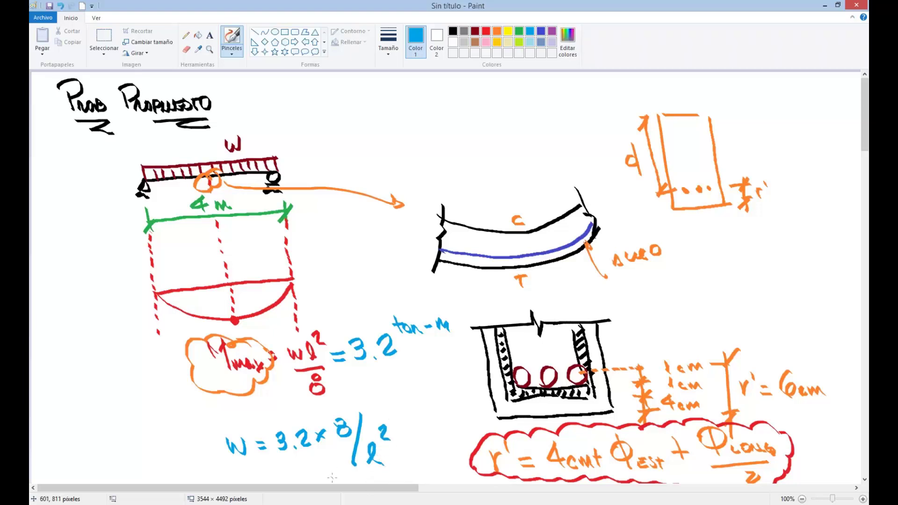
Switch to Excel and review the W agrietam formula in B38 with its moment and span references against the handwritten expression in Paint
key(alt+Tab)
click(210, 420)
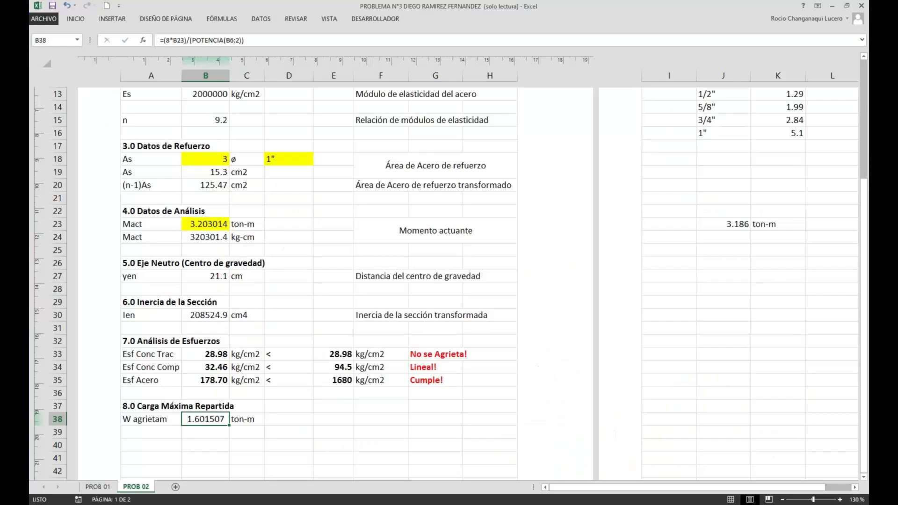
click(167, 42)
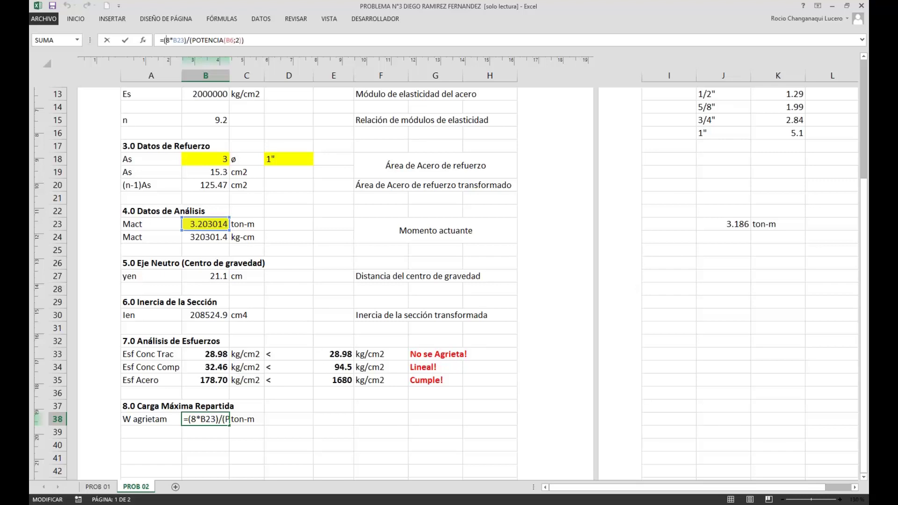
drag(865, 273, 849, 154)
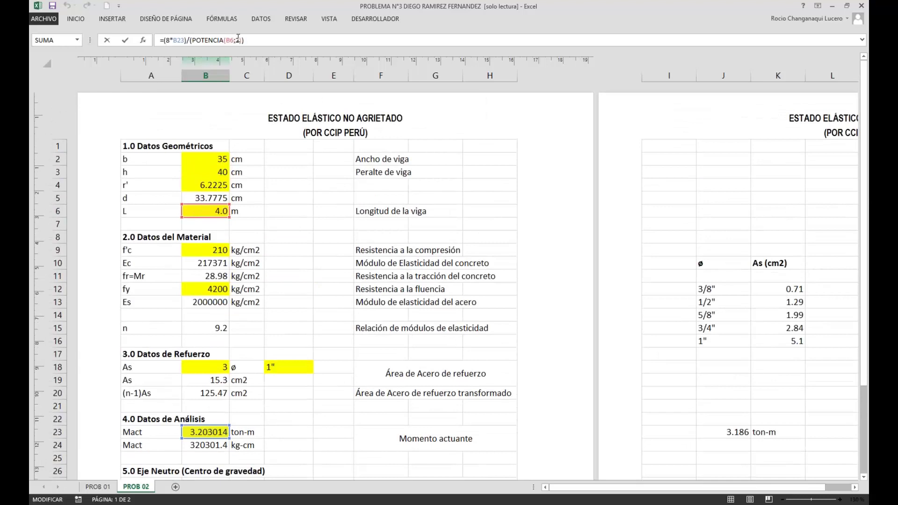
drag(863, 172, 863, 180)
scroll(451, 281, down, 1)
key(alt+Tab)
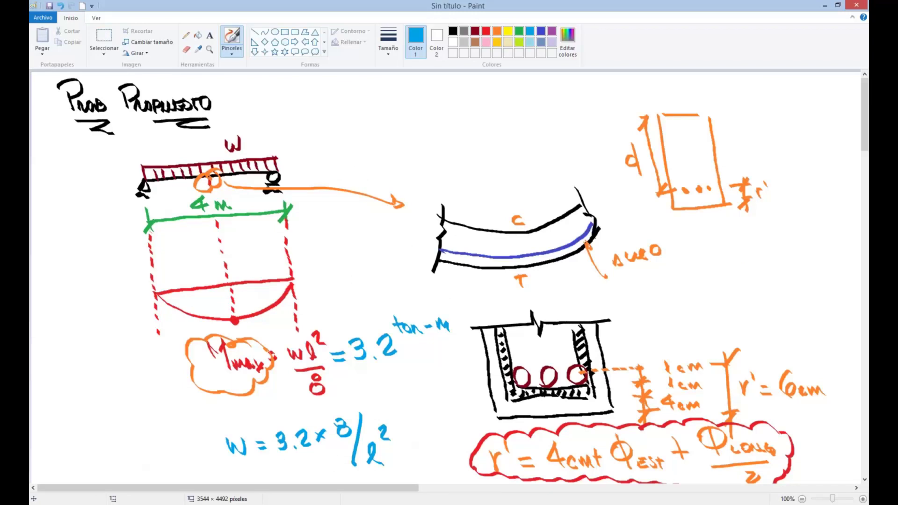
key(alt+Tab)
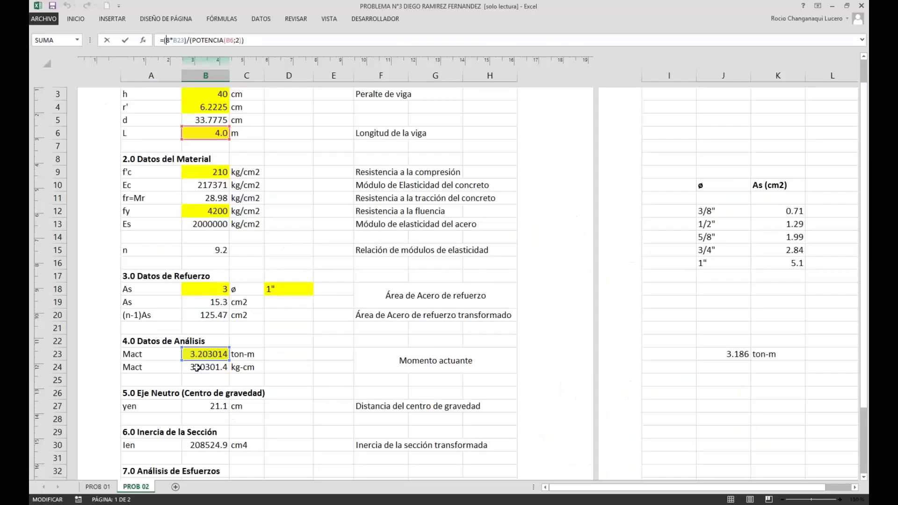
key(Return)
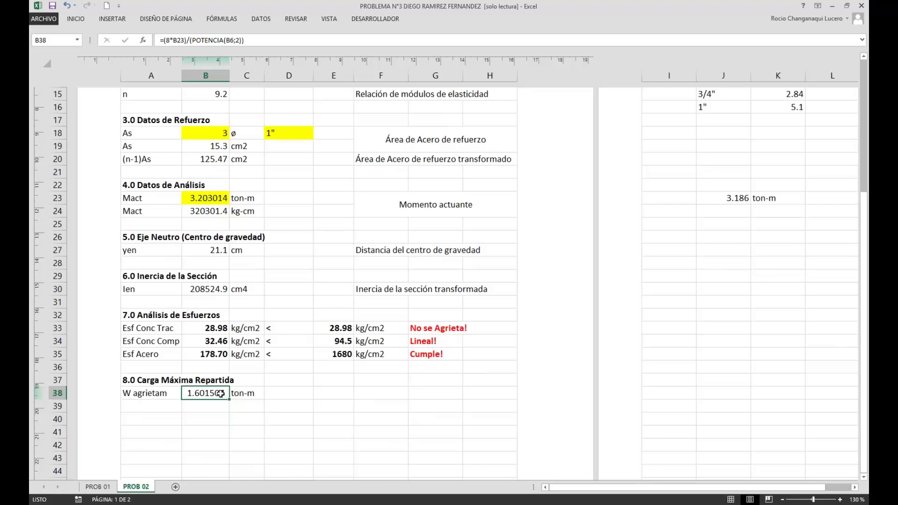
Switch to the PowerPoint presentation and advance from the Problema 03 slide to the cracked elastic state slide with the fs and fc formulas
key(alt+Tab)
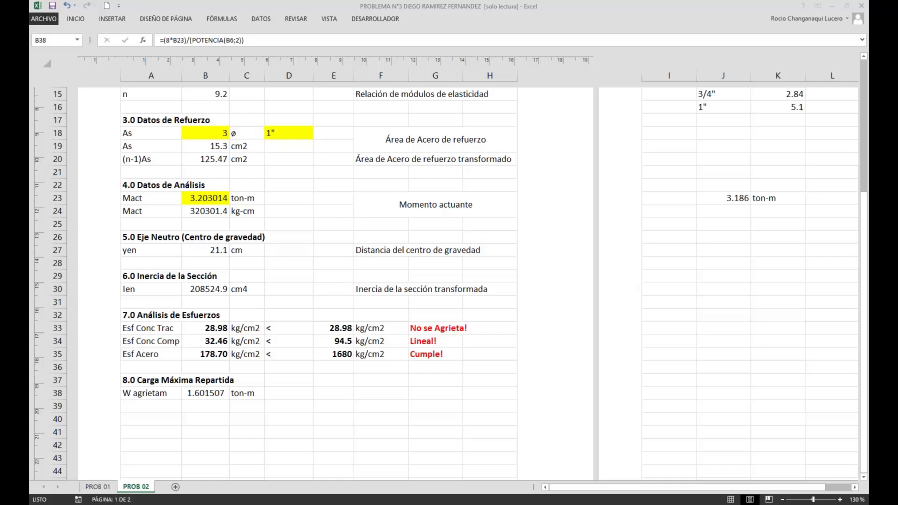
key(alt+Tab)
click(333, 394)
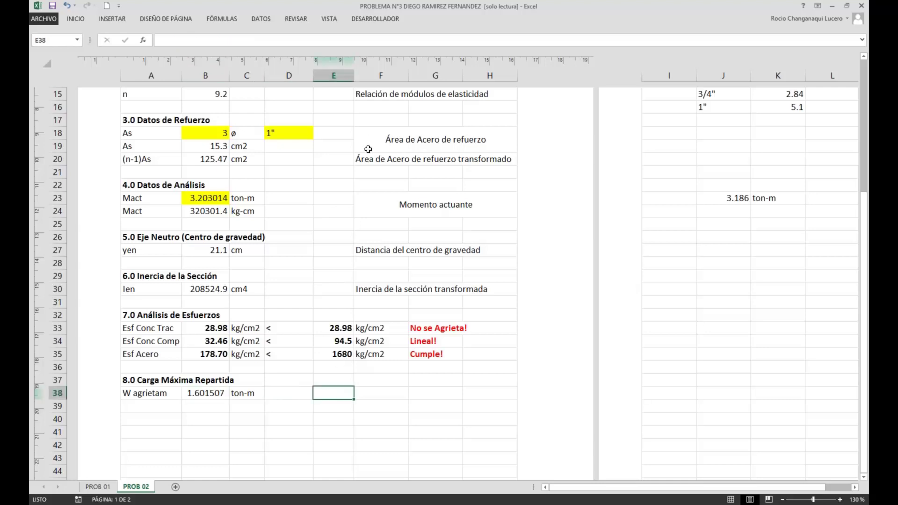
scroll(303, 179, up, 5)
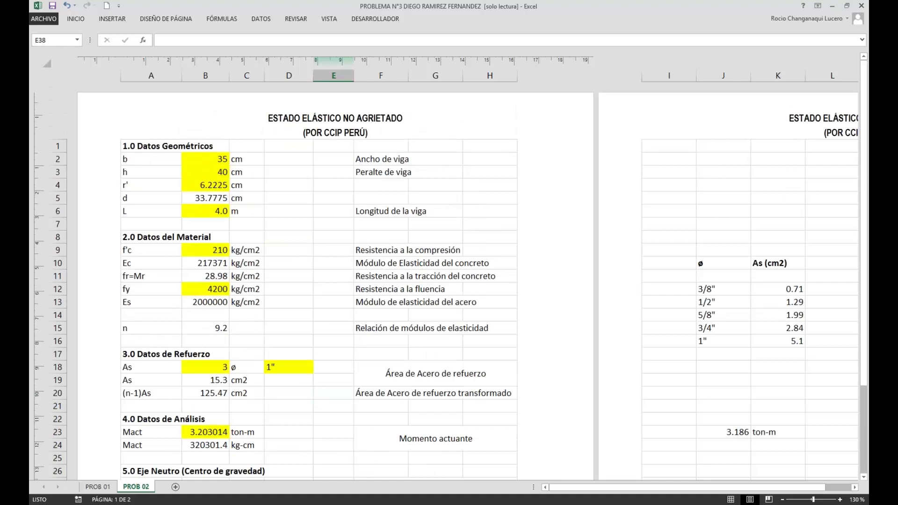
click(44, 18)
click(60, 118)
click(302, 148)
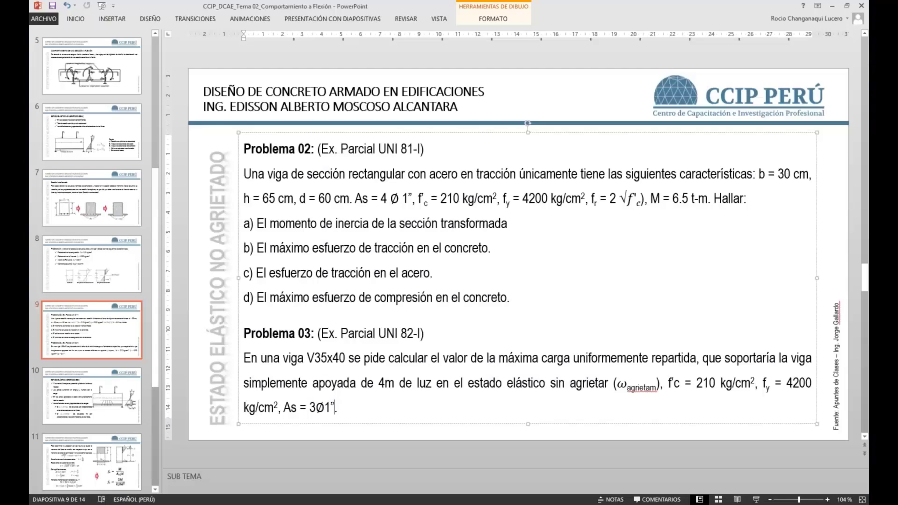
scroll(351, 450, down, 1)
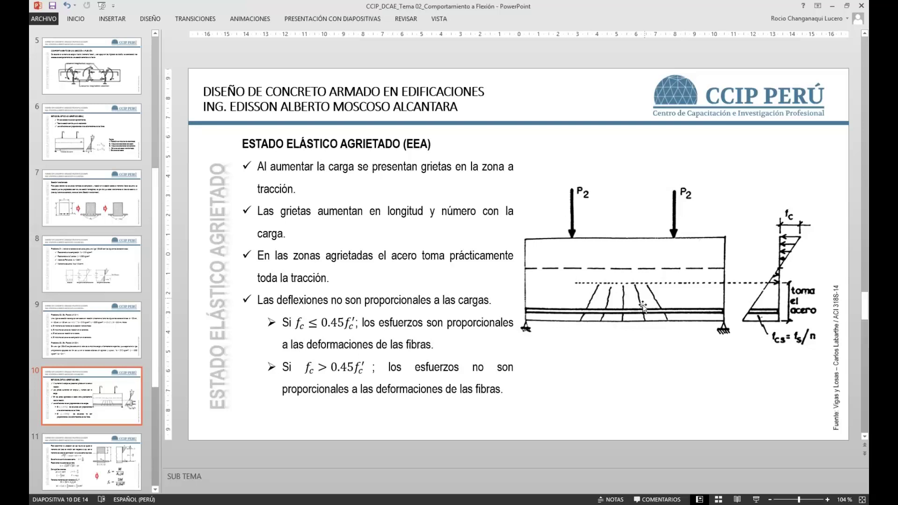
scroll(636, 287, down, 1)
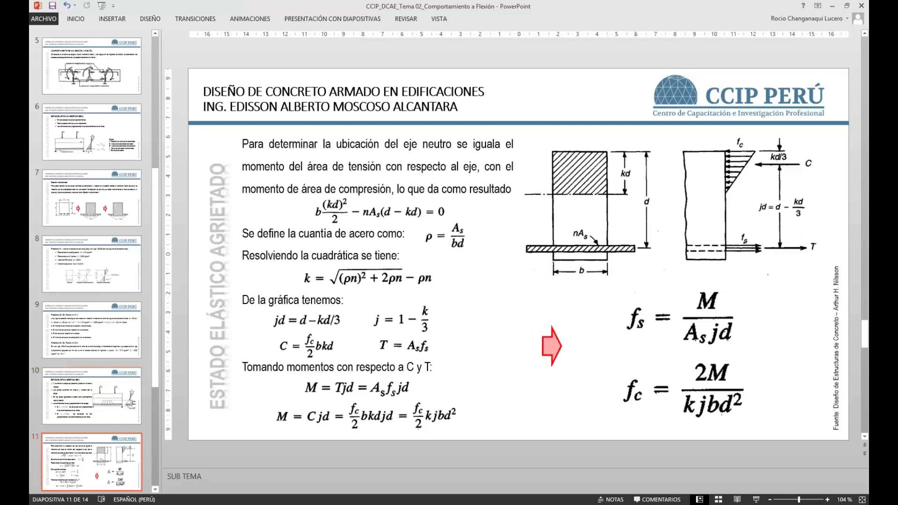
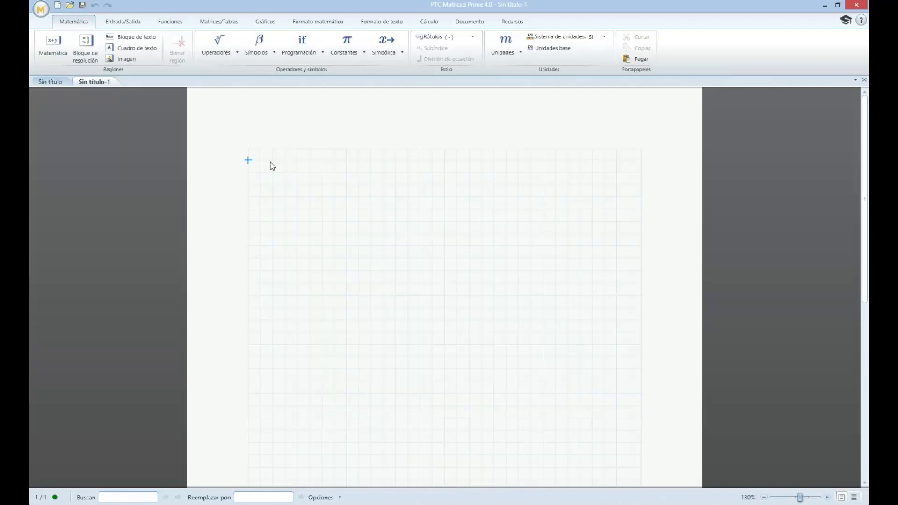
Close the blank Sin título-1 worksheet in Mathcad, and make the heading ESTADO ELÁSTICO AGRIETADO bold in a text box widened to one line
click(97, 81)
click(865, 80)
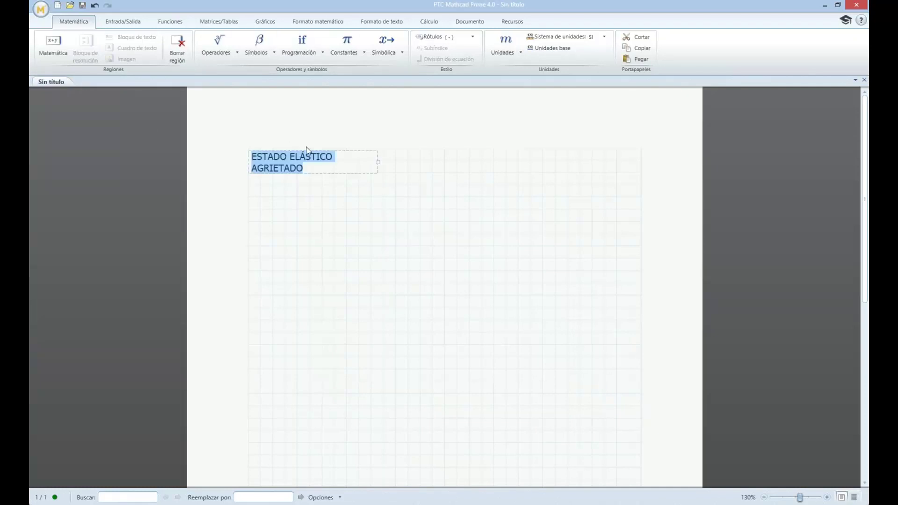
key(ctrl+b)
drag(378, 162, 445, 161)
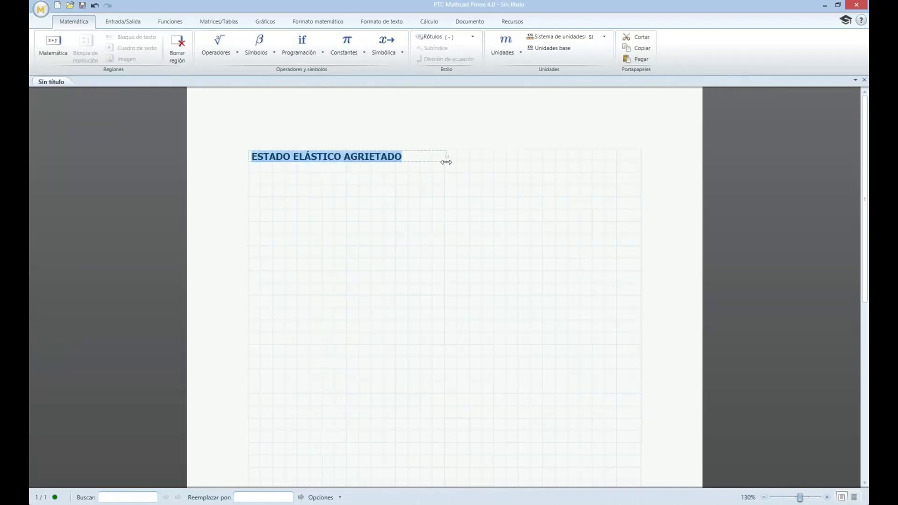
click(420, 155)
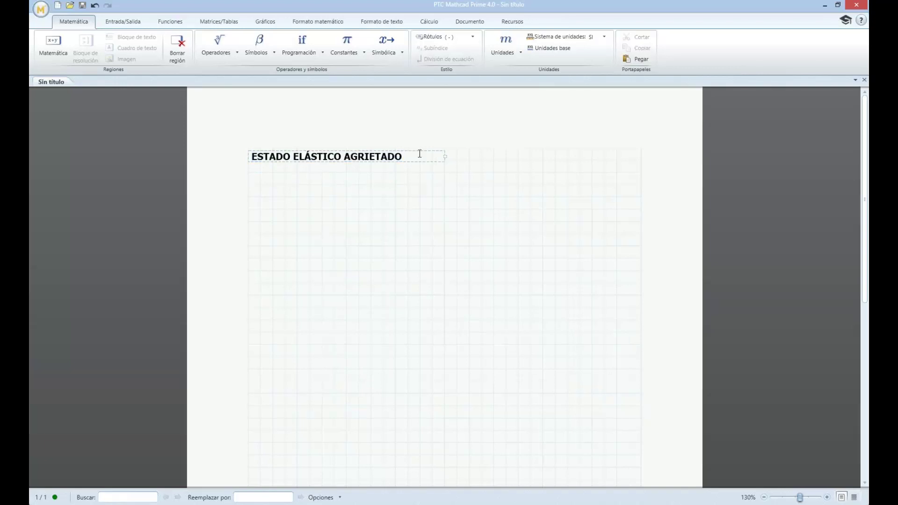
Add "Prob 04" as a second line under the ESTADO ELÁSTICO AGRIETADO heading
key(Return)
text(P)
key(BackSpace)
text(Prob 04)
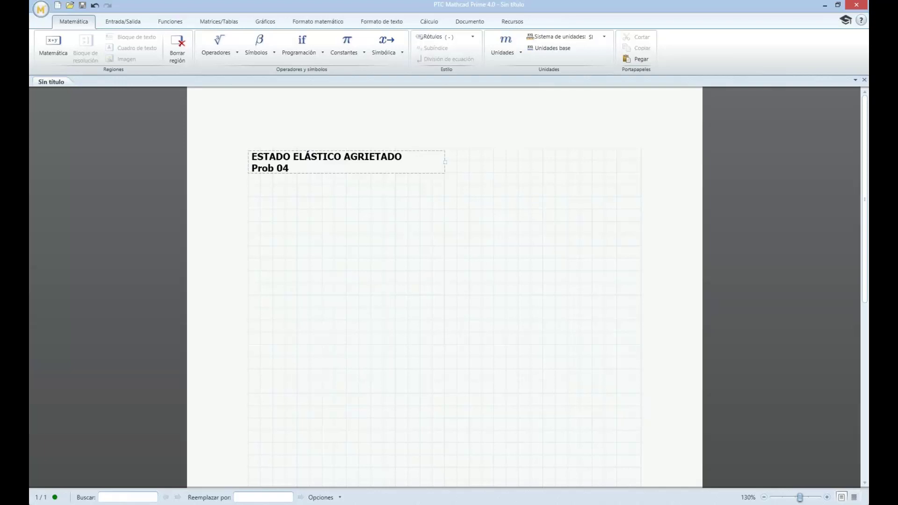
Define the beam width as b := 30 cm below the heading
click(258, 195)
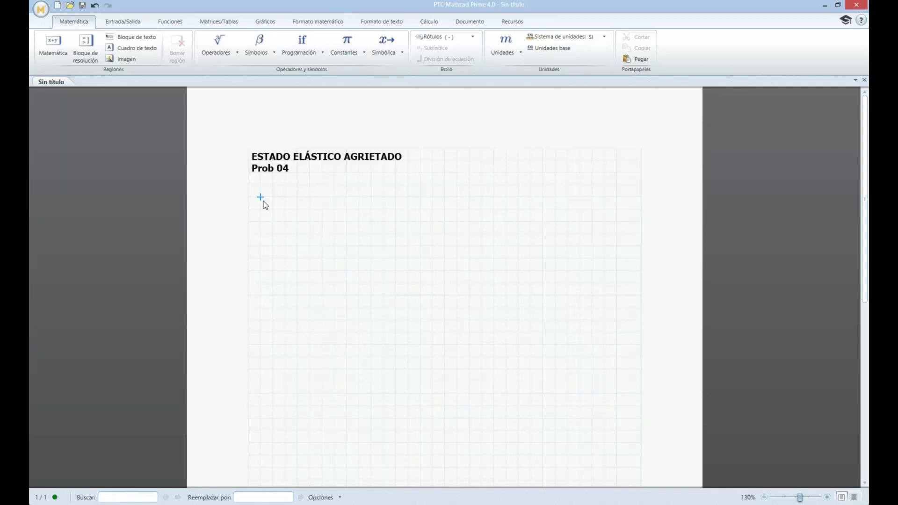
text(b)
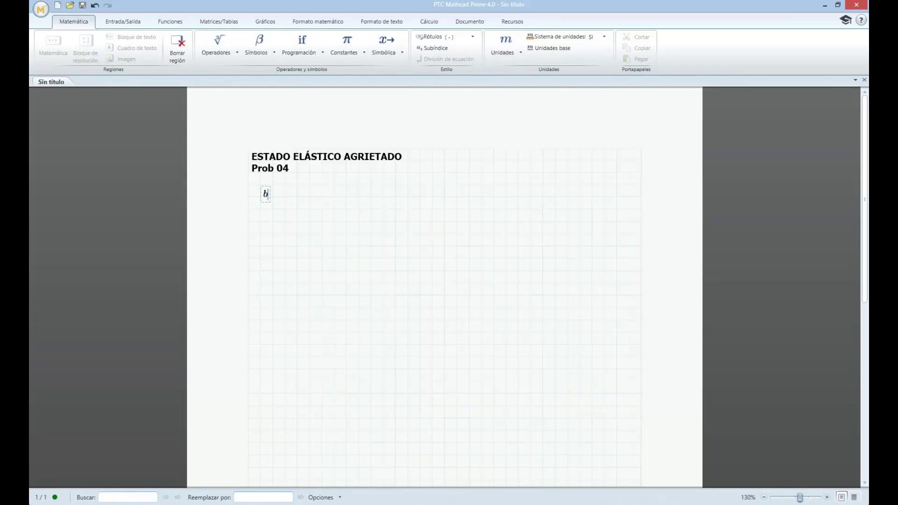
text(:=)
text(30)
text(*cm)
Add the text note "Ancho de la viga" on the same row as the b definition, well to its right
click(322, 197)
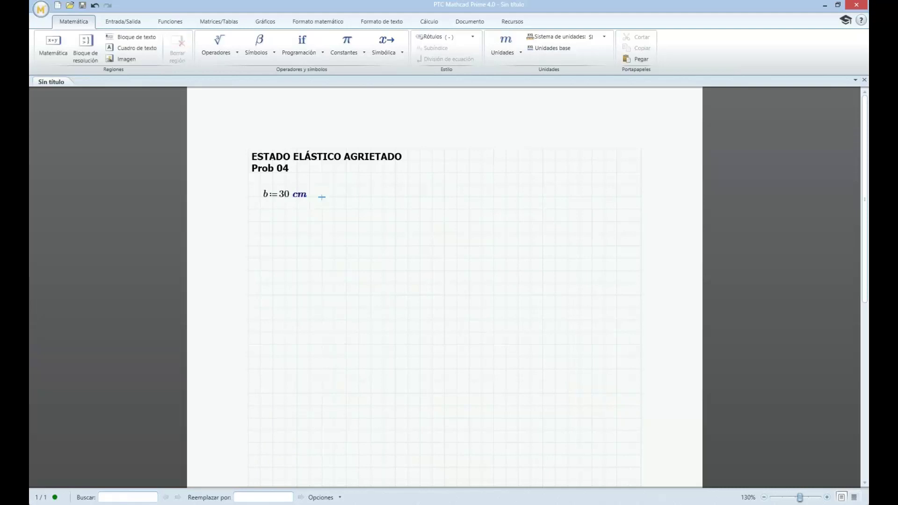
key(Right)
key(Right)
key(Right)
key(Right)
key(Right)
key(Right)
key(Right)
key(Right)
key(Right)
key(Right)
text(d)
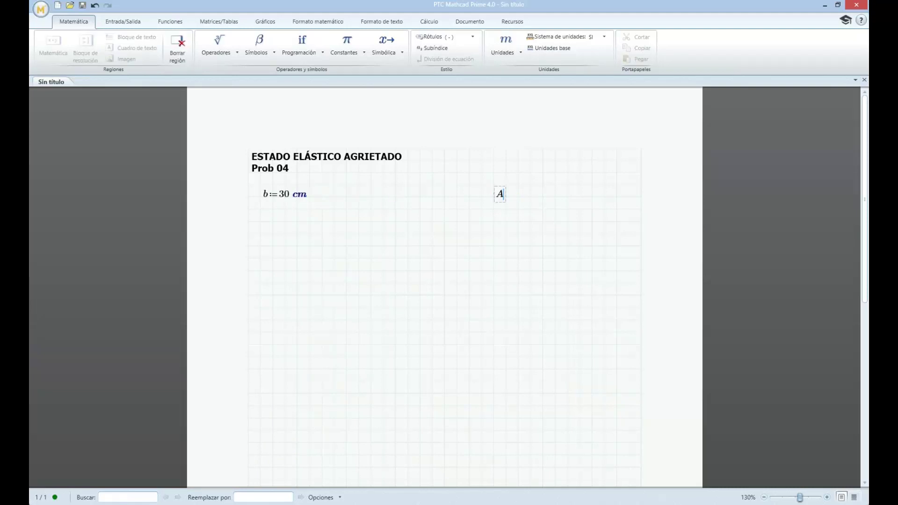
key(BackSpace)
key(BackSpace)
key(ctrl+t)
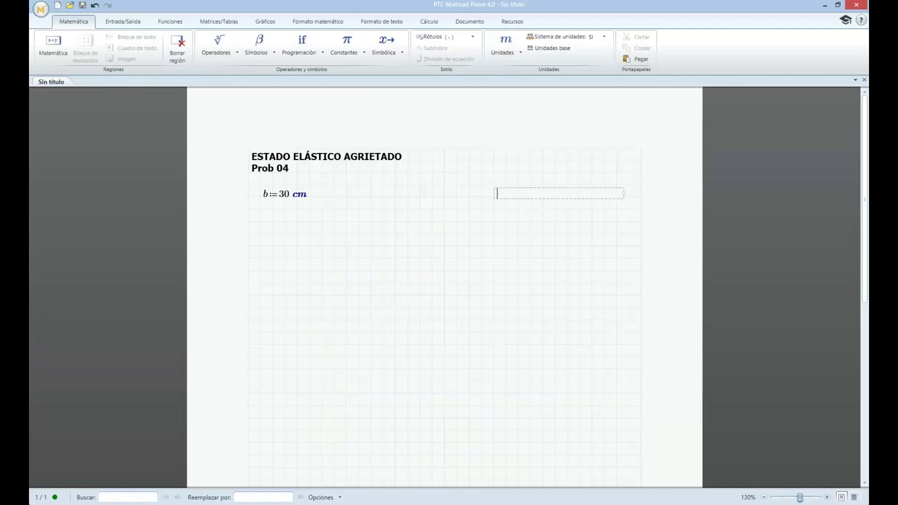
text(ancho de)
key(BackSpace)
key(BackSpace)
key(BackSpace)
key(BackSpace)
key(BackSpace)
key(BackSpace)
key(BackSpace)
key(BackSpace)
key(BackSpace)
text(Ancho de la viga)
Define the beam depth as h := 60 cm directly below the b definition
click(481, 221)
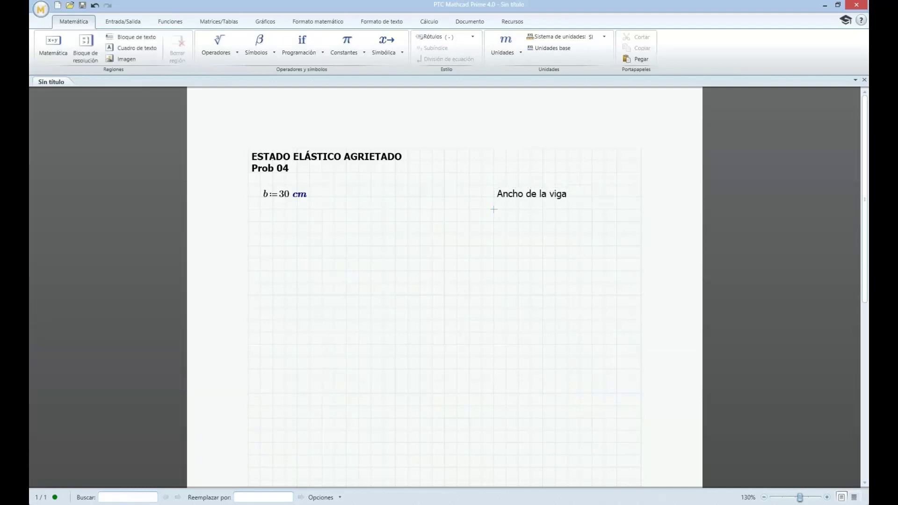
key(Left)
key(Left)
key(Left)
key(Left)
key(Left)
key(Left)
key(Left)
key(Left)
key(Left)
key(Left)
key(Left)
key(Left)
key(Left)
key(Left)
key(Left)
key(Left)
key(Left)
key(Left)
text(h)
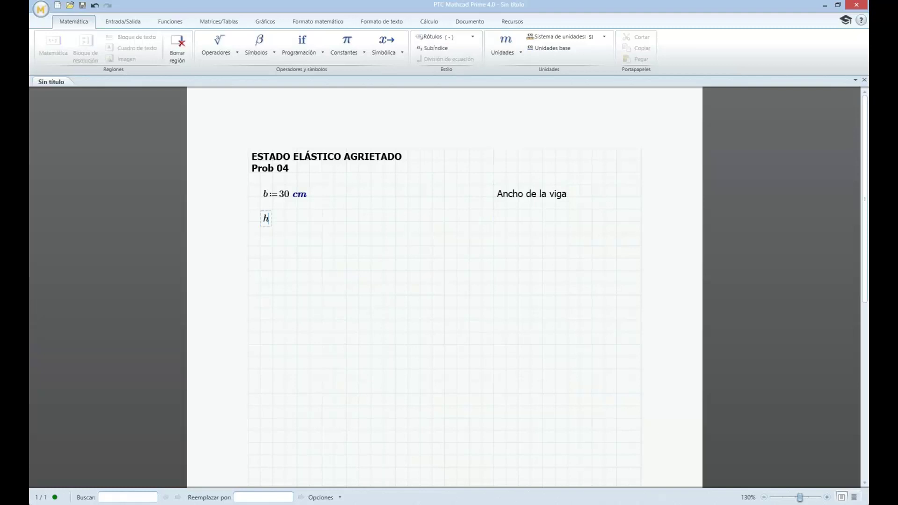
text(:=60·cm)
Add the text note "Peralte de la viga" on the h row, aligned under the beam width note
click(312, 221)
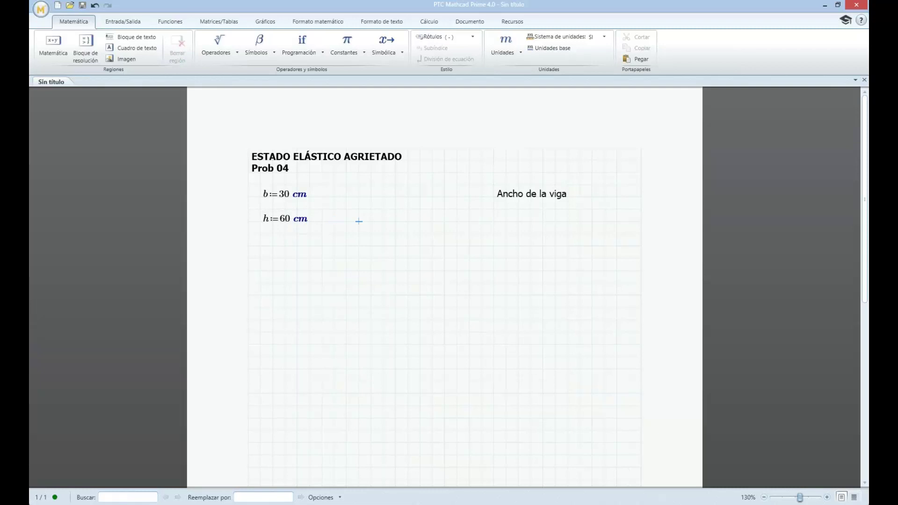
text(Peralte)
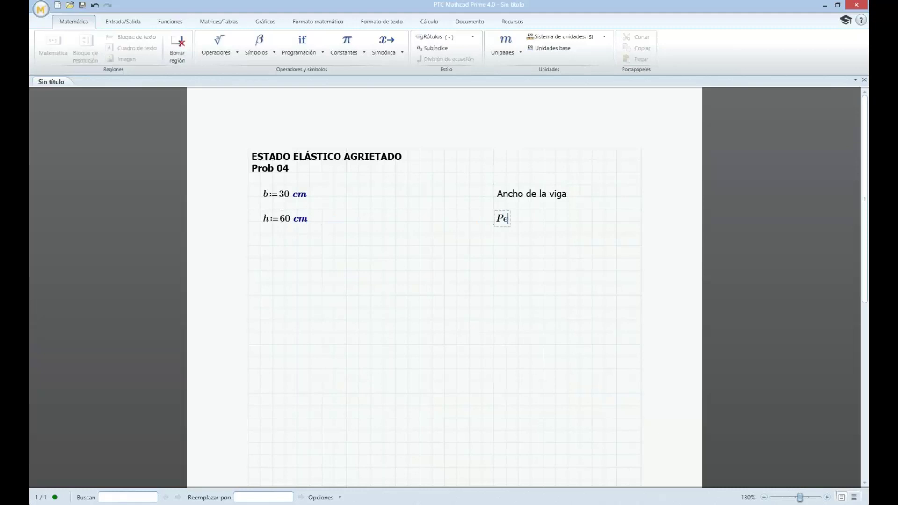
key(BackSpace)
key(BackSpace)
key(BackSpace)
key(BackSpace)
key(BackSpace)
key(BackSpace)
key(BackSpace)
key(ctrl+t)
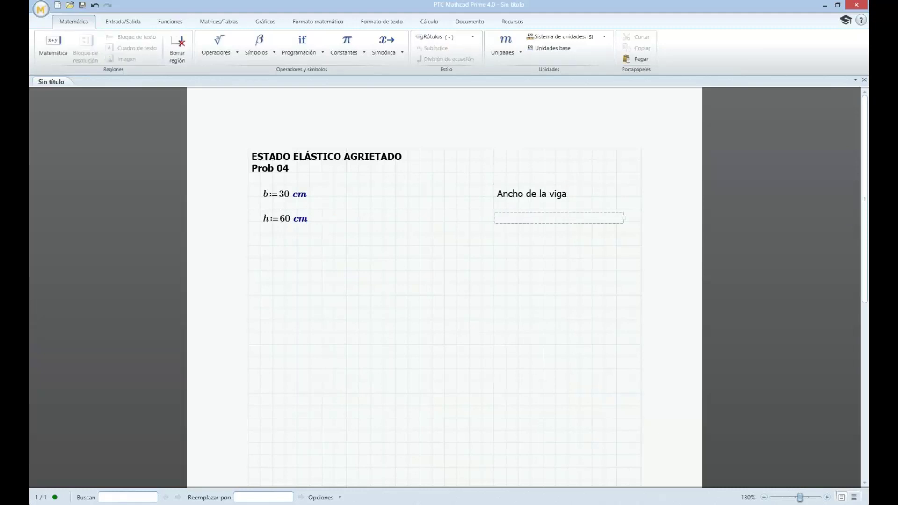
text(Peralte de la viga)
Start a definition for the effective depth d directly below h, and consult the Problema 04 data slide in PowerPoint
click(481, 234)
click(359, 234)
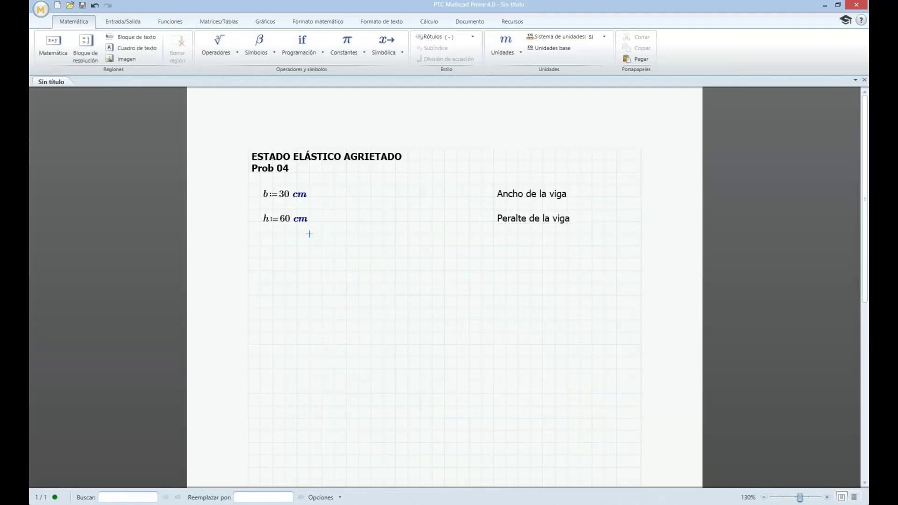
key(Left)
key(Left)
key(Left)
text(d)
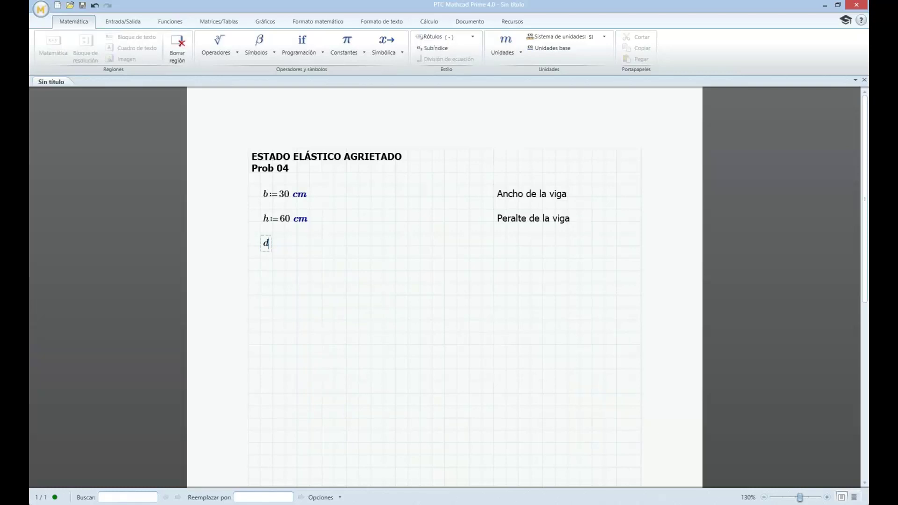
text(:=)
key(alt+Tab)
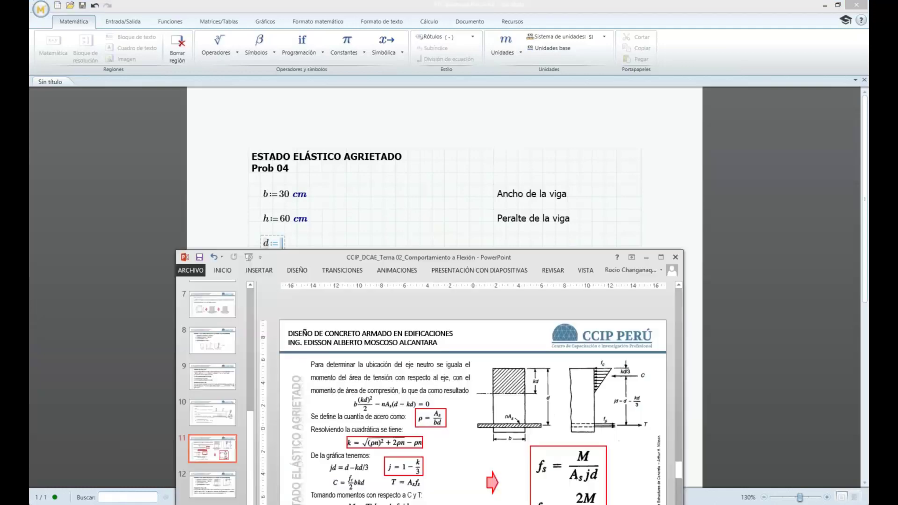
key(Page_Down)
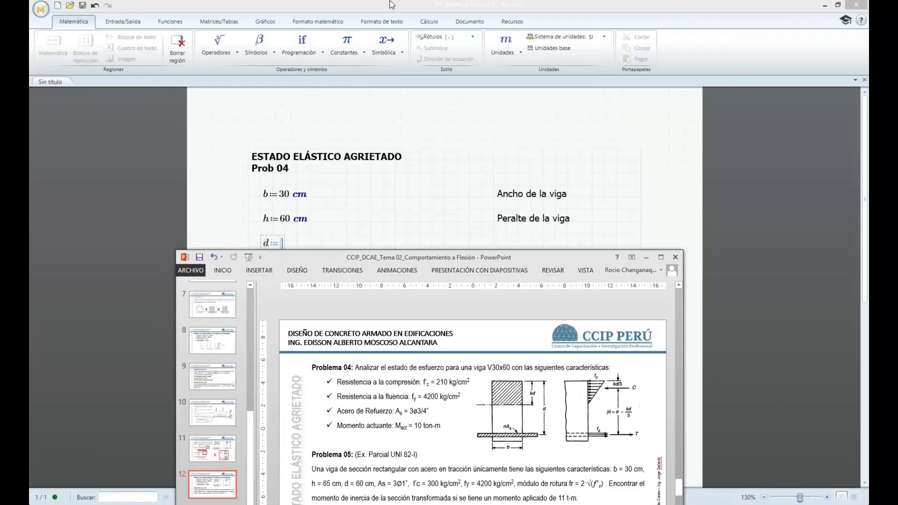
click(378, 8)
text(:=)
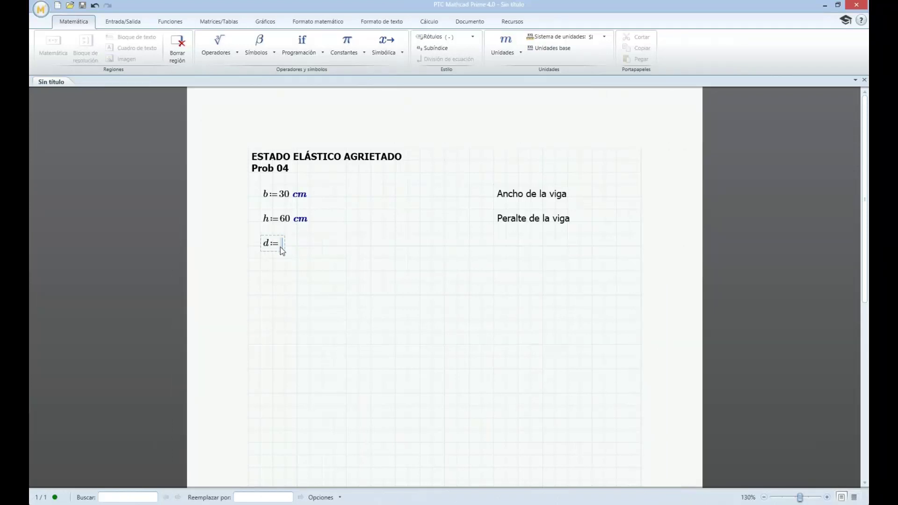
Enter h minus a parenthesized sum of 4 and 3/8 · 2.54 as the expression for d
text(h)
text(-)
text(()
text(4)
text(+)
text(3/8)
text())
text(*2.54)
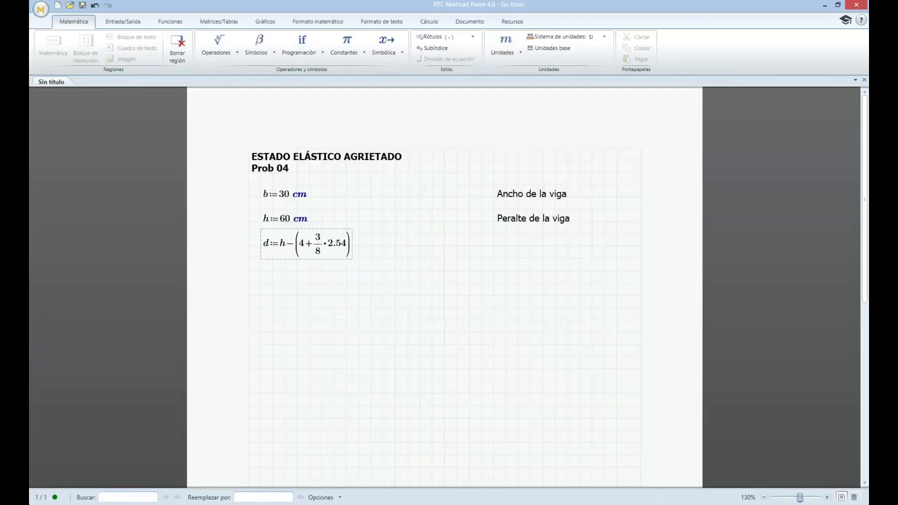
Add the term 3/4 · 2.54/2 inside the parentheses of the d expression and multiply the parentheses by cm
text(+)
text(3/4)
key(space)
text(*5.)
key(BackSpace)
key(BackSpace)
text(2.54/2)
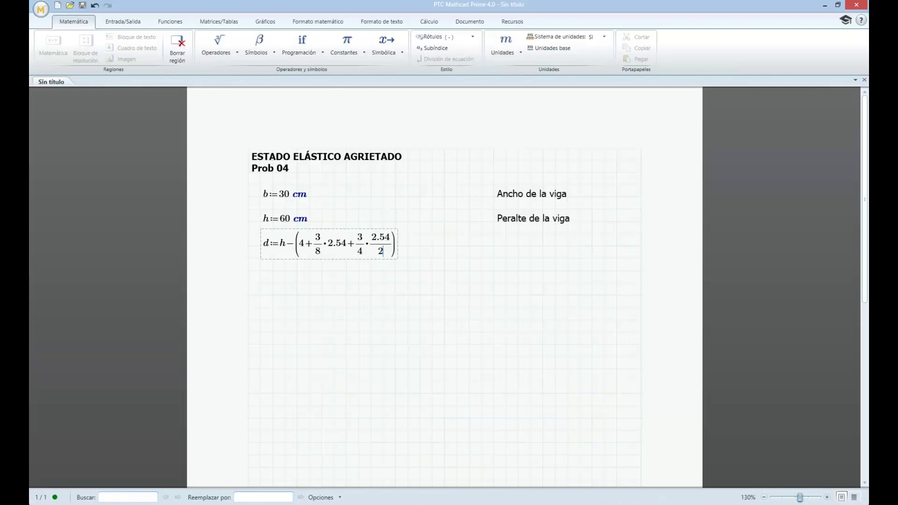
key(space)
key(space)
text(*cm)
click(420, 246)
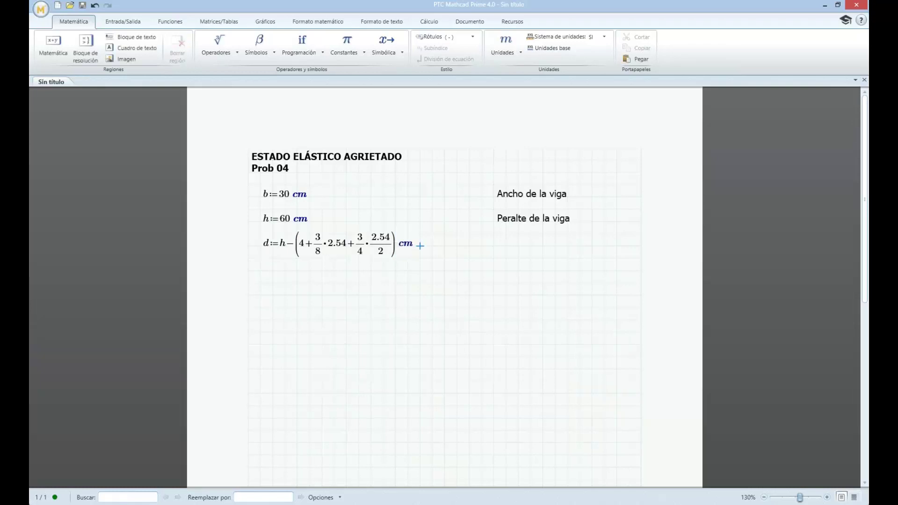
Evaluate d beside its definition and show the result in cm
click(433, 246)
text(d=0.541·m)
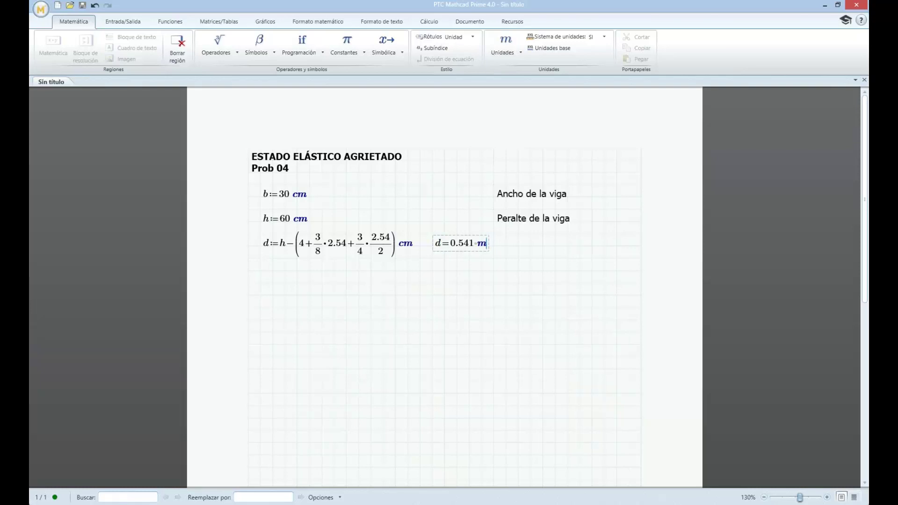
key(BackSpace)
text(cm)
key(Return)
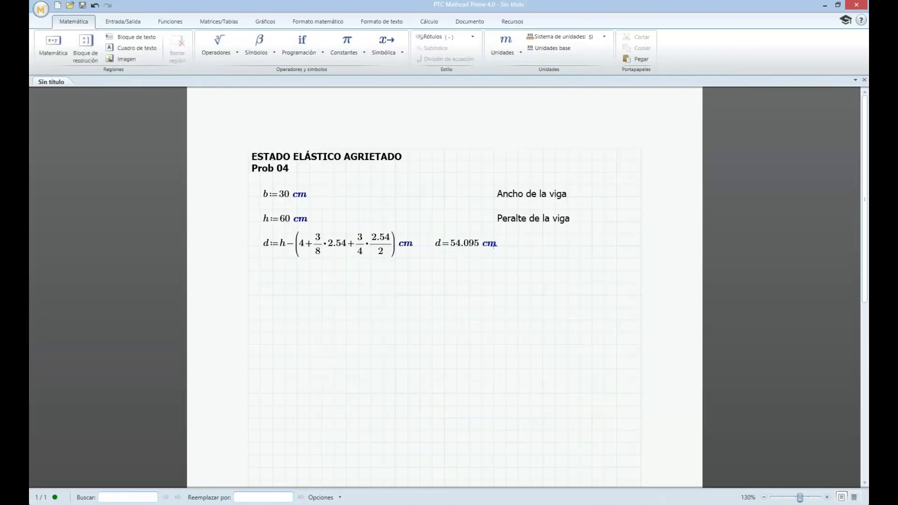
Move the evaluated d region from beside its definition to a row below it, aligned with the other variables
click(436, 243)
drag(436, 243, 279, 267)
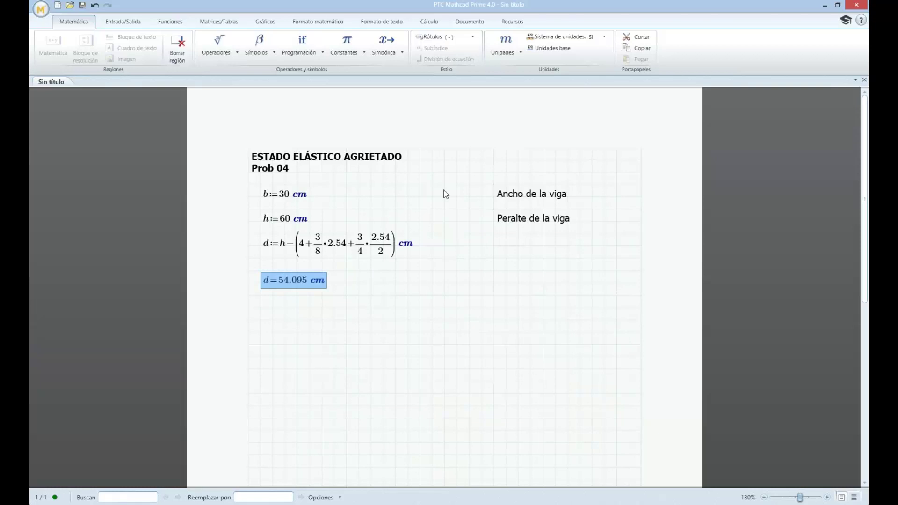
click(345, 317)
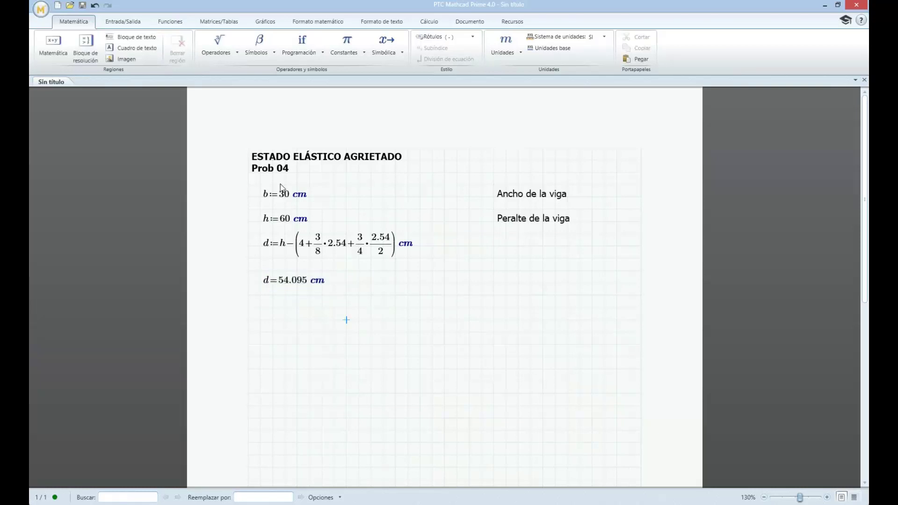
click(371, 185)
click(283, 168)
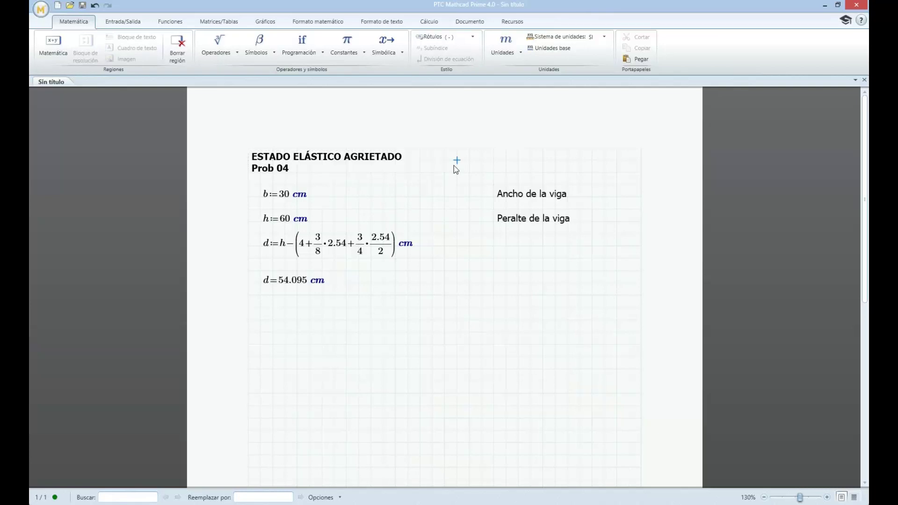
click(509, 162)
text(dsfsdfsdf)
key(BackSpace)
key(BackSpace)
key(BackSpace)
key(BackSpace)
key(BackSpace)
key(BackSpace)
key(BackSpace)
key(BackSpace)
key(BackSpace)
text(bdfsdfsd)
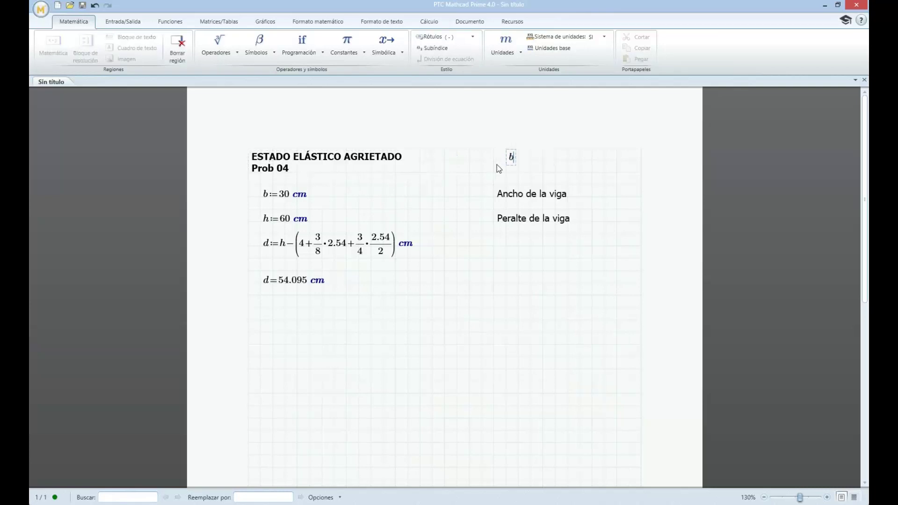
key(shift+Home)
text(xdfsdf)
key(shift+Home)
key(BackSpace)
key(BackSpace)
key(BackSpace)
drag(485, 140, 529, 168)
key(ctrl+x)
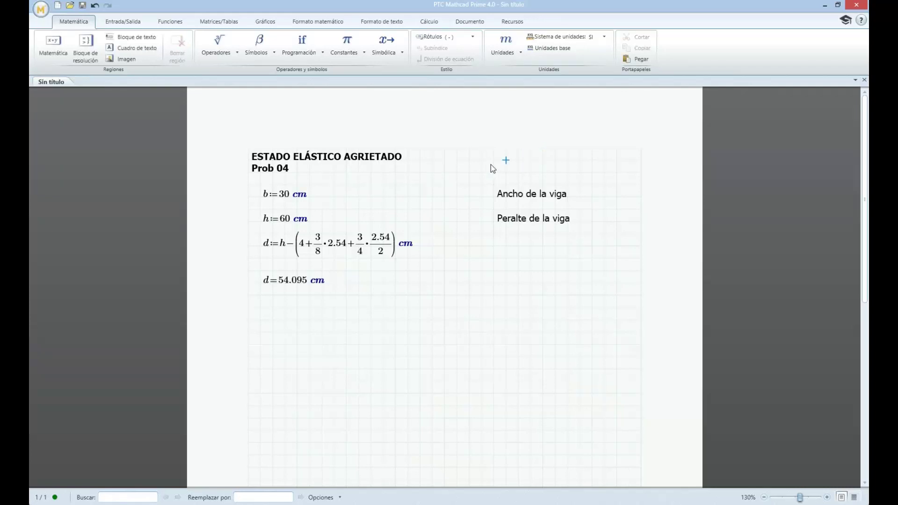
key(ctrl+t)
text(dfgdfgfd dfgdfg  dfgdfgdfg)
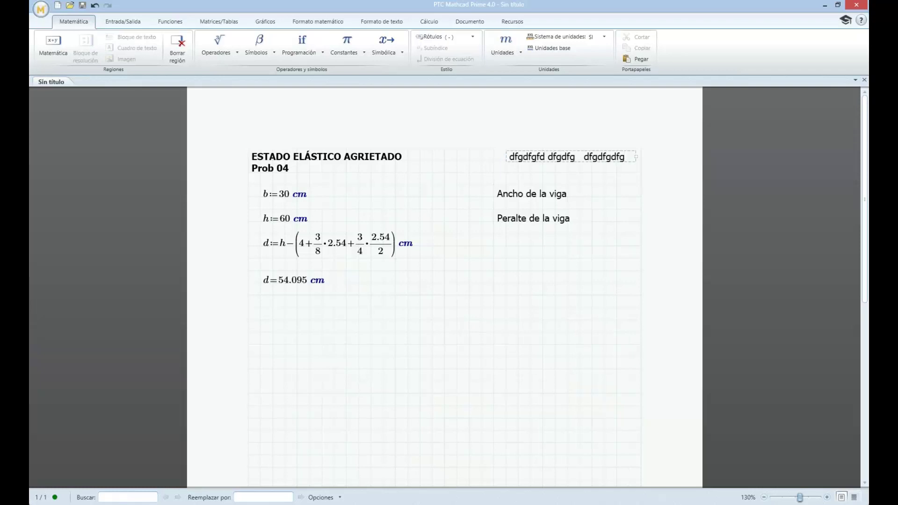
click(605, 183)
drag(494, 142, 654, 175)
key(Delete)
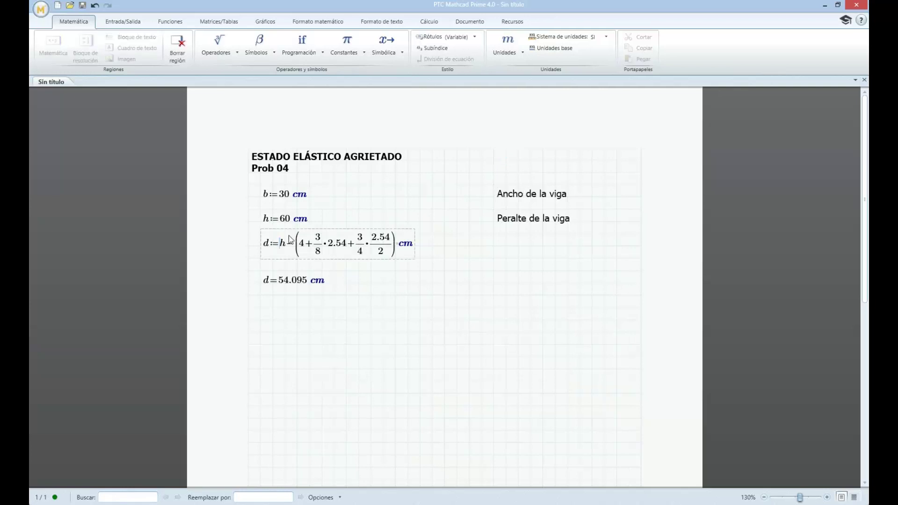
Add the text note "Peralte efectivo" for the d definition, aligned under the note "Peralte de la viga"
click(494, 258)
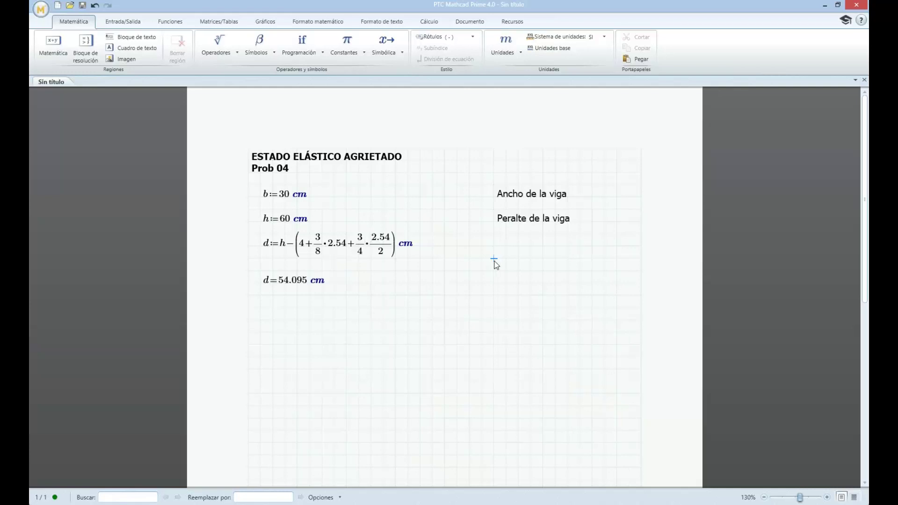
key(ctrl+t)
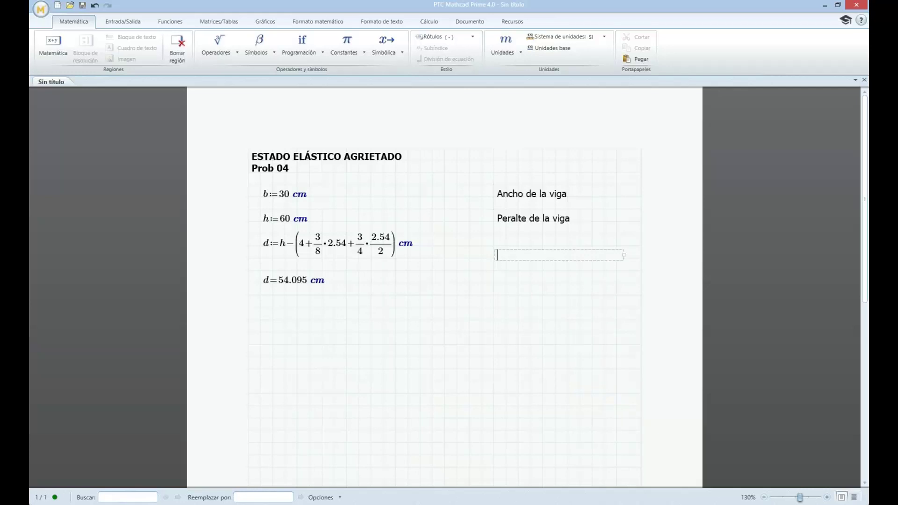
text(Peralte efectivo)
click(456, 294)
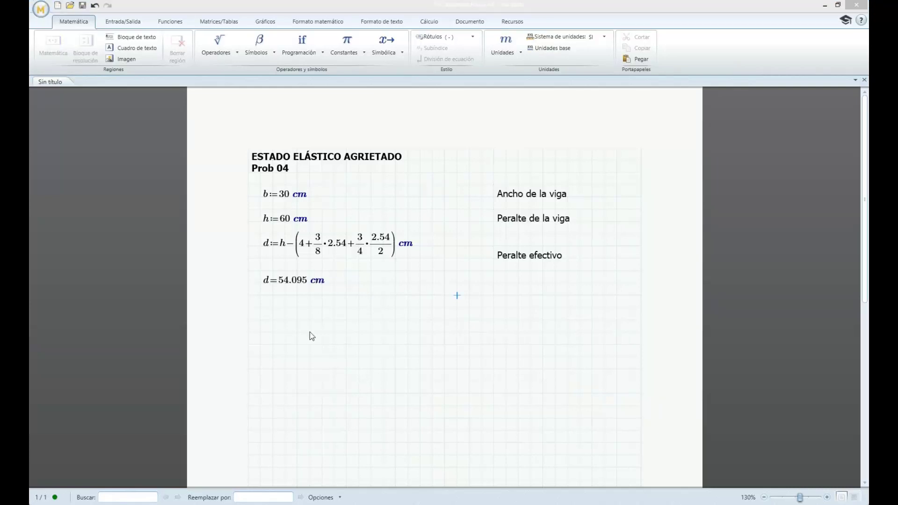
Shift the evaluated d region one grid row up so it sits closer to its definition
click(494, 282)
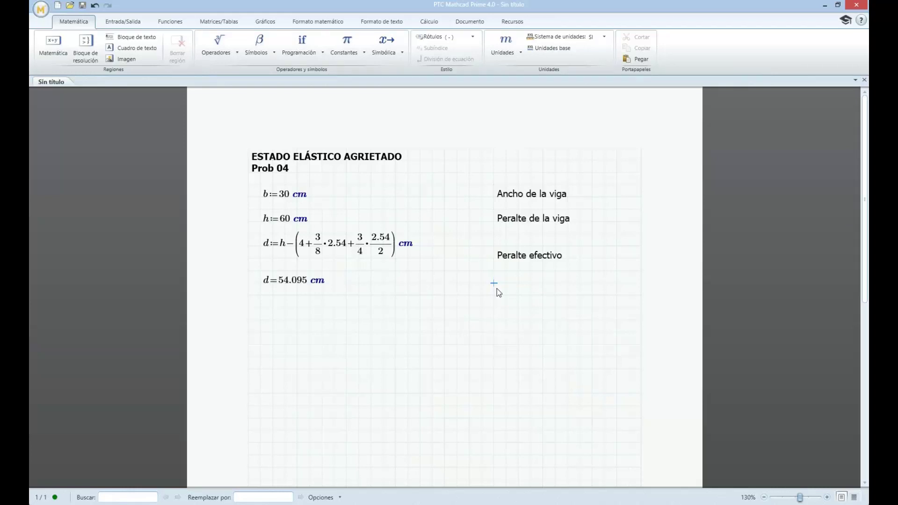
click(296, 280)
drag(252, 270, 340, 290)
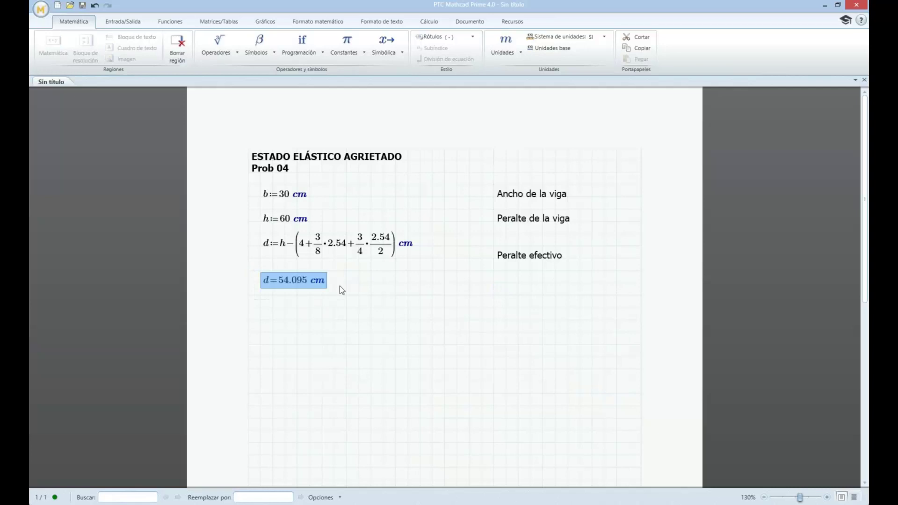
key(Up)
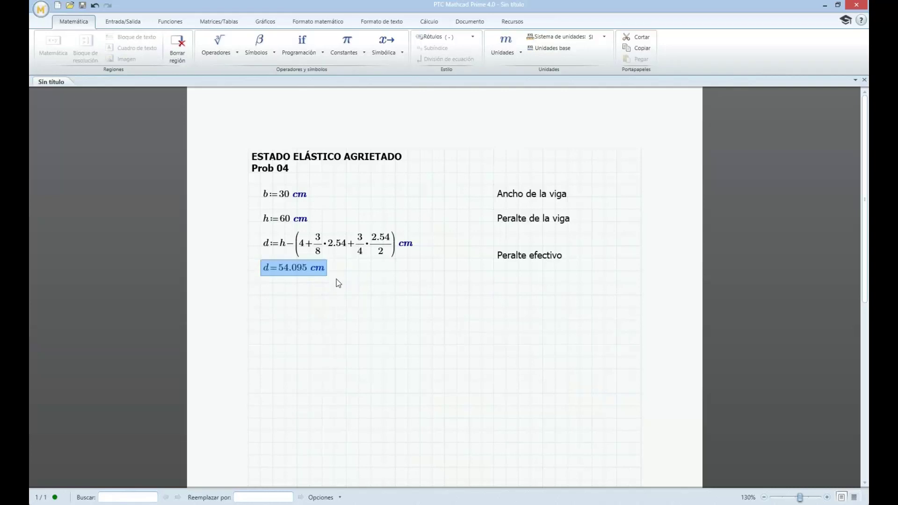
Define the steel area A with subscript s as 3 · 2.84 cm² below the d result
click(265, 299)
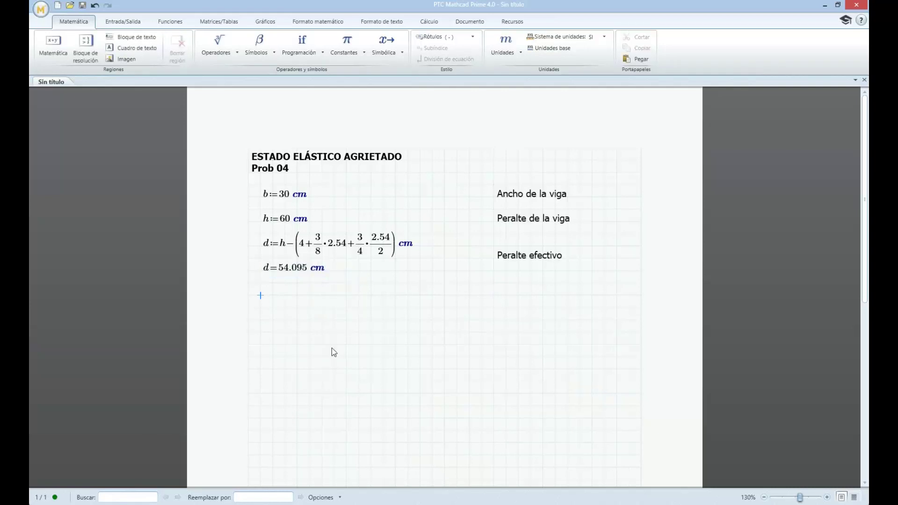
click(497, 504)
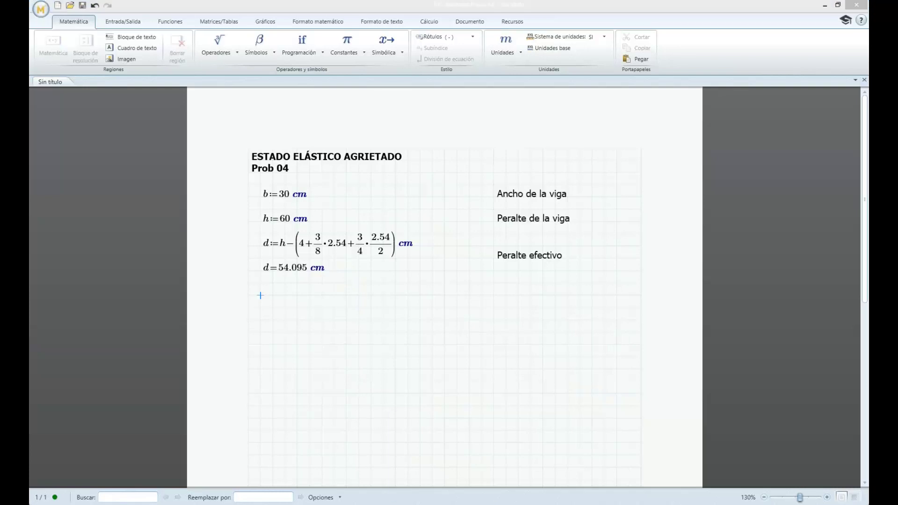
click(261, 298)
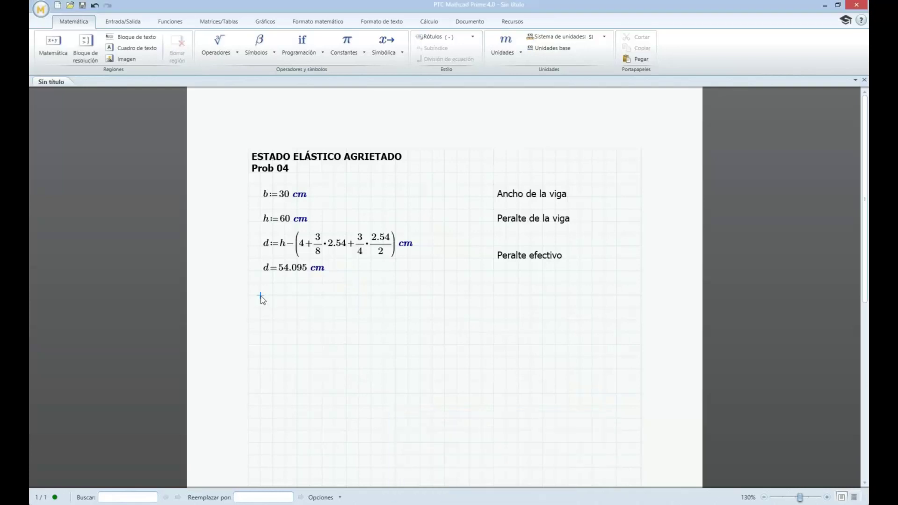
text(A)
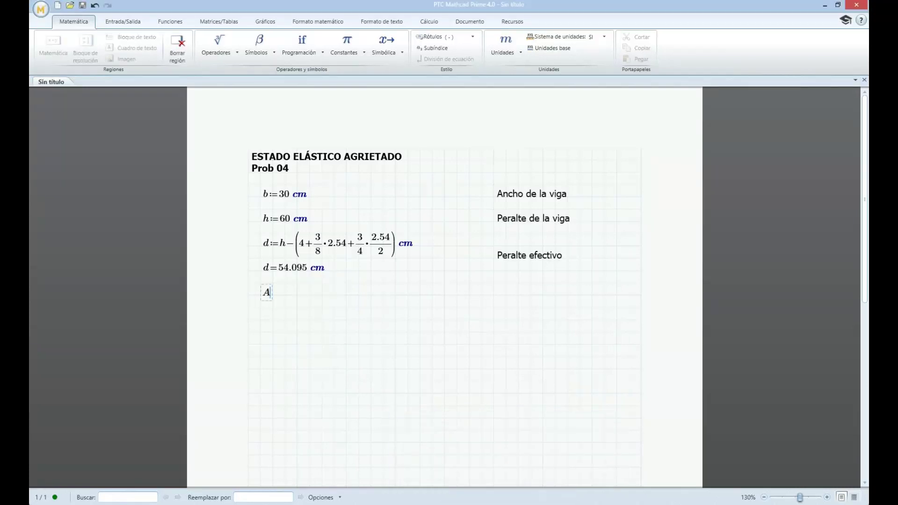
click(430, 48)
text(s)
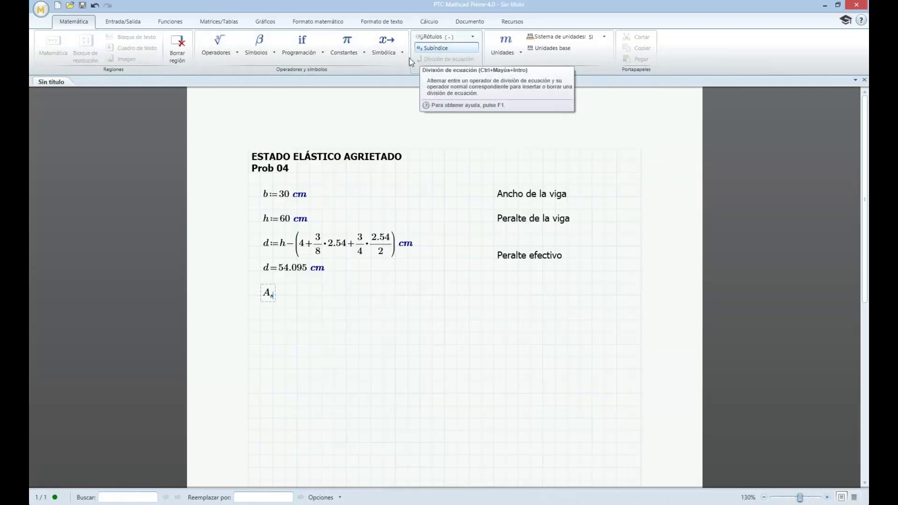
text(:=)
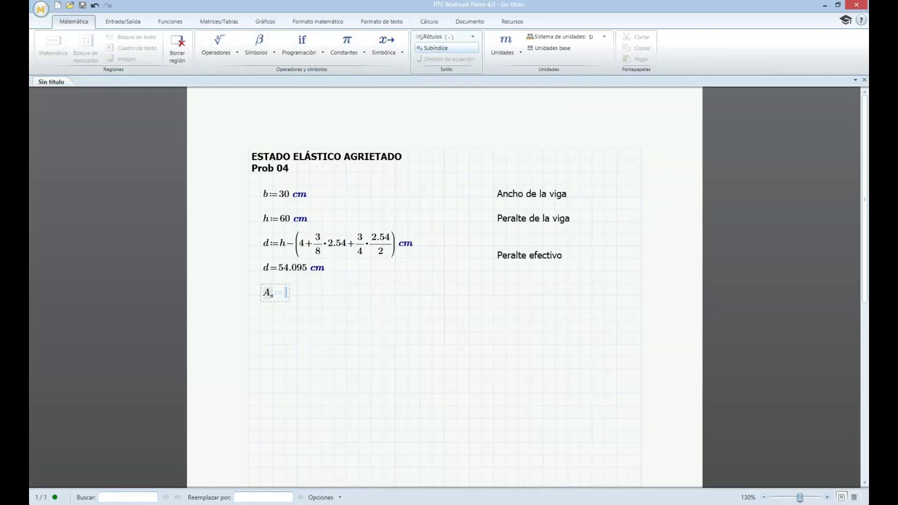
text(3)
text(*)
text(2.84)
text(cm)
text(^2)
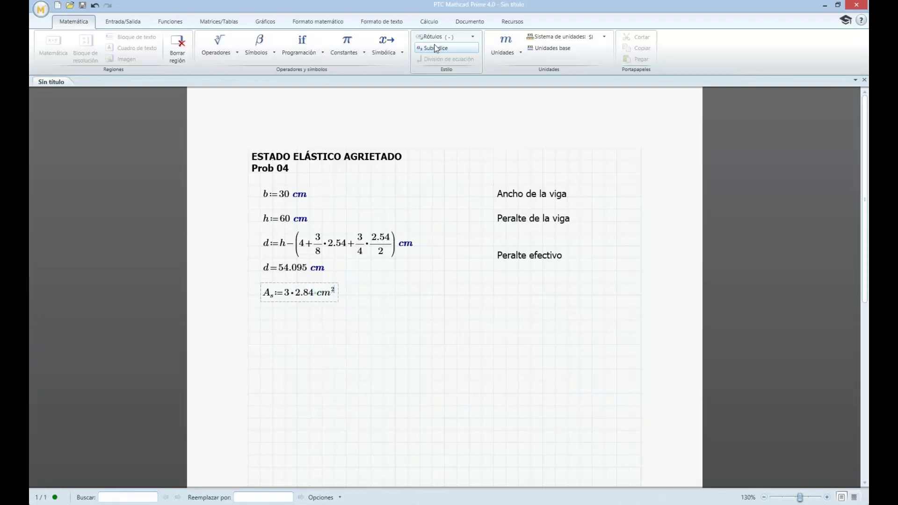
Add the text note "Área de Acero" on the steel area row, aligned under the note "Peralte efectivo"
click(494, 283)
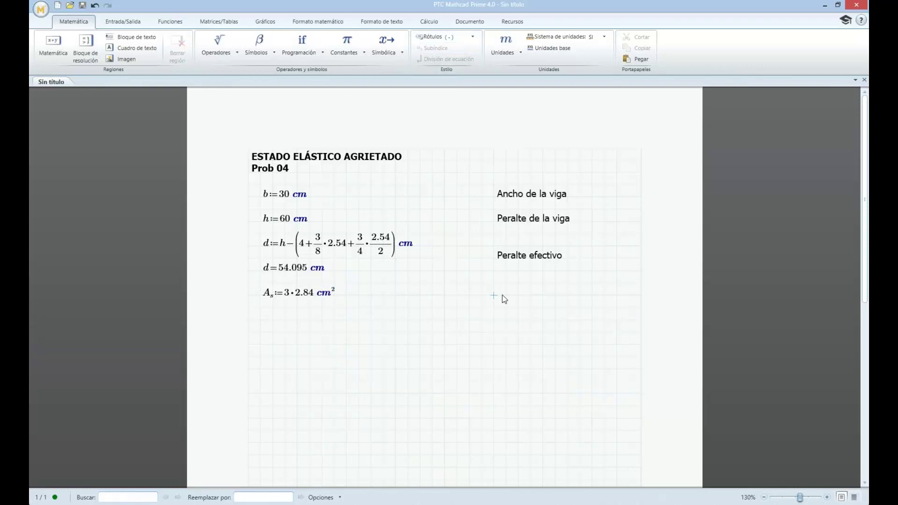
text(A.s)
key(BackSpace)
key(BackSpace)
key(BackSpace)
text(de)
key(BackSpace)
key(BackSpace)
key(ctrl+t)
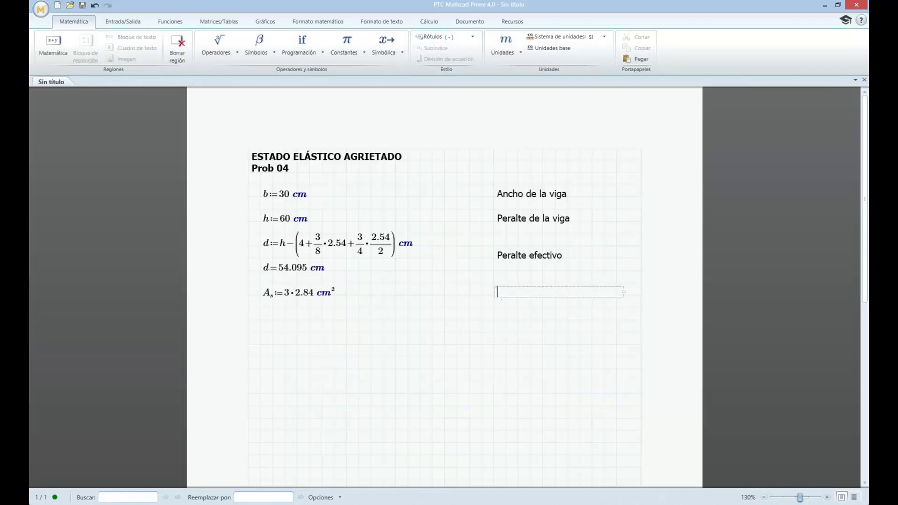
text(Área de Acero)
Evaluate the steel area, A with subscript s, below its definition and show the result in cm²
click(265, 322)
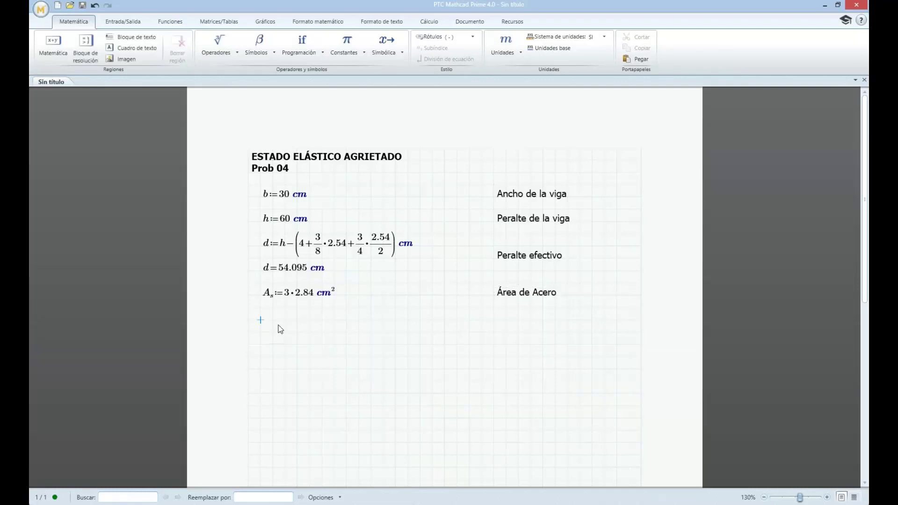
text(As)
key(BackSpace)
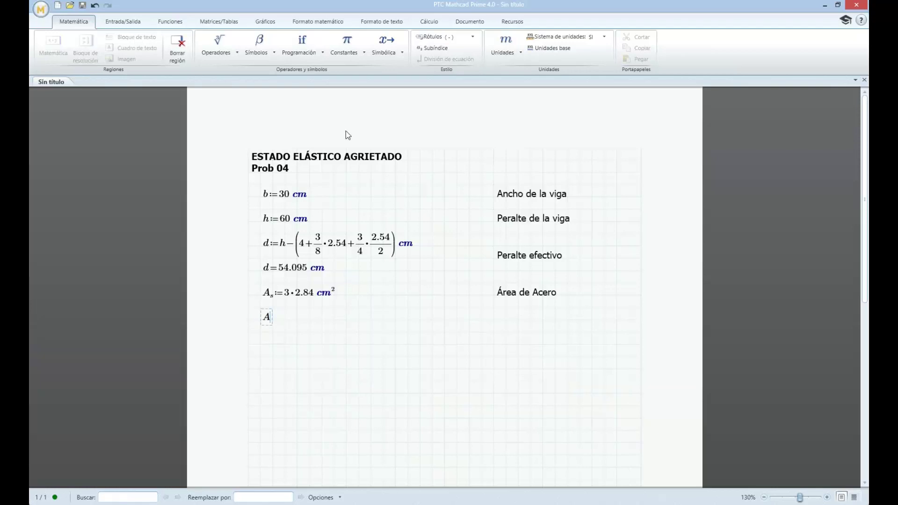
click(433, 49)
text(s)
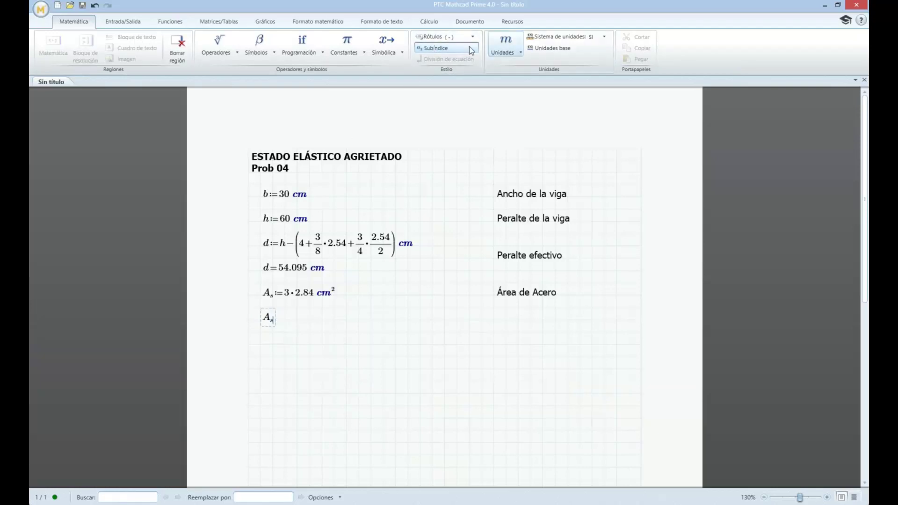
text(=(8.52·10⁻⁴)·m²)
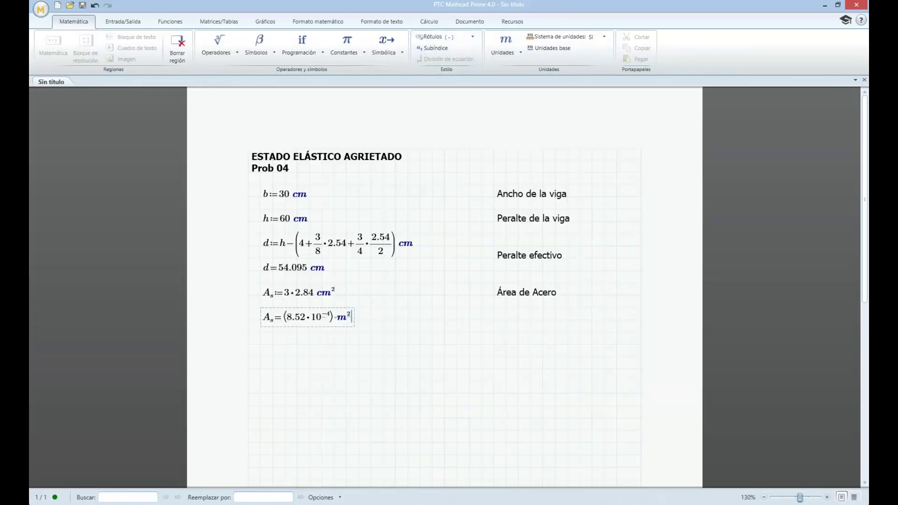
click(347, 319)
key(BackSpace)
key(BackSpace)
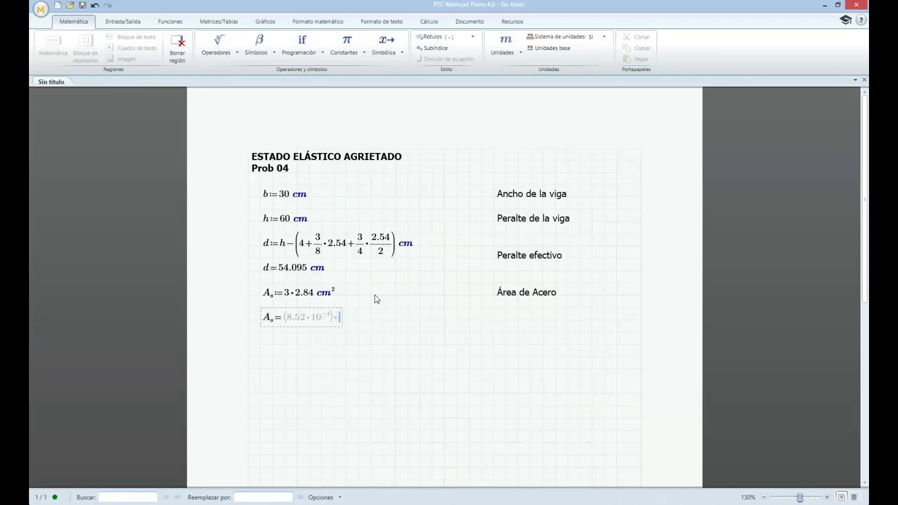
text(cm^2)
click(494, 321)
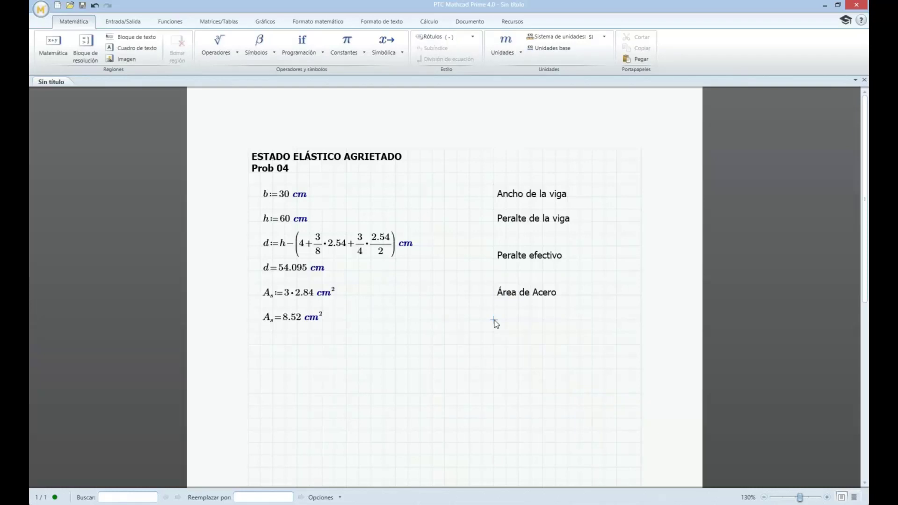